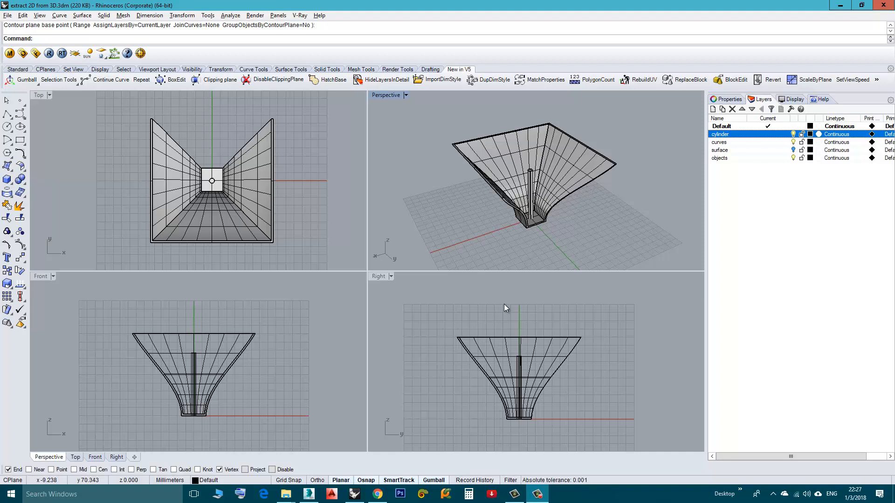
Step: Inspect the funnel from several angles and pick the outer polysurface and inner extrusion
{"action": "right_click_drag", "start_coordinate": [518, 229], "coordinate": [513, 173]}
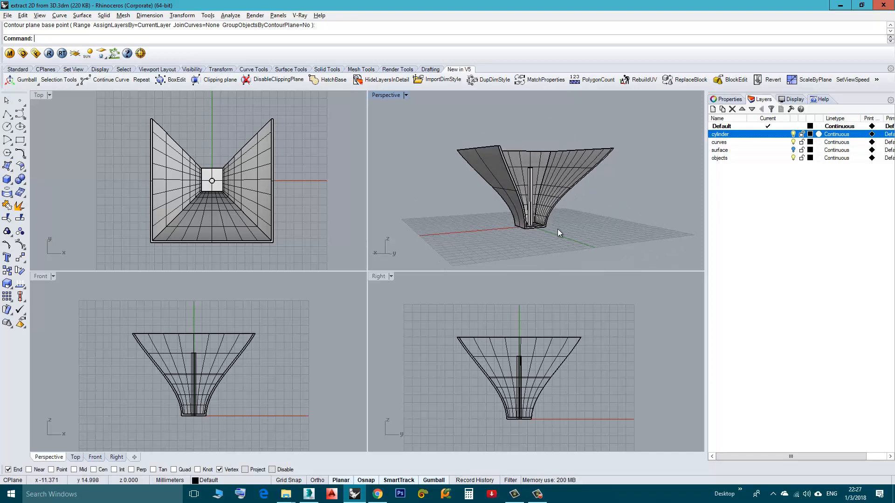
{"action": "right_click_drag", "start_coordinate": [502, 225], "coordinate": [507, 230]}
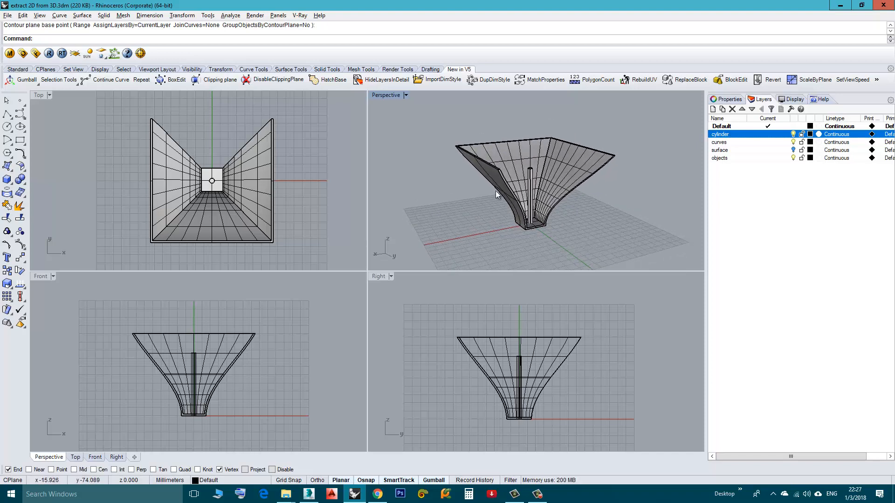
{"action": "right_click_drag", "start_coordinate": [491, 190], "coordinate": [486, 229]}
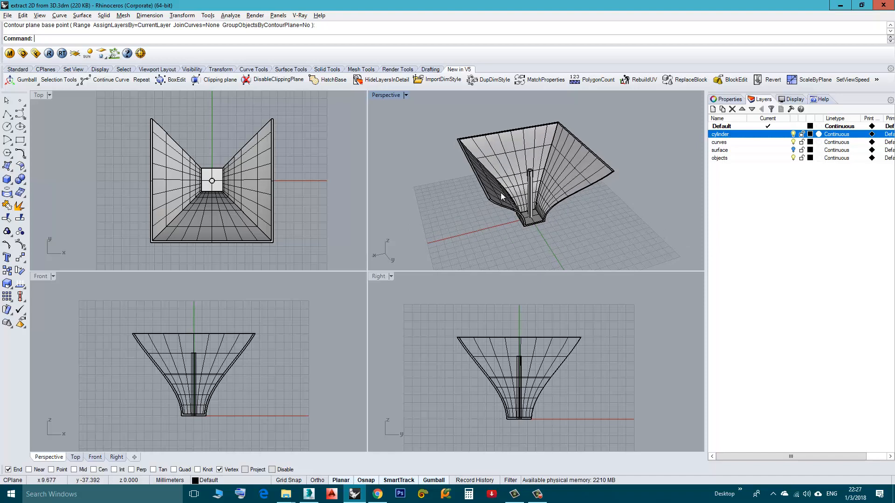
{"action": "left_click", "coordinate": [501, 193]}
{"action": "left_click", "coordinate": [491, 220]}
{"action": "left_click", "coordinate": [532, 204]}
{"action": "left_click", "coordinate": [495, 240]}
{"action": "mouse_move", "coordinate": [494, 240]}
{"action": "right_mouse_down"}
{"action": "mouse_move", "coordinate": [509, 212]}
{"action": "mouse_move", "coordinate": [547, 234]}
{"action": "right_mouse_up"}
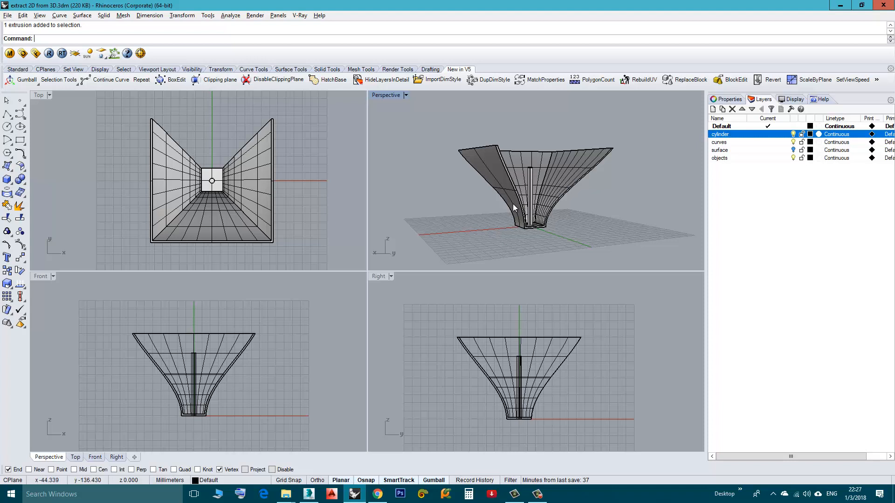
{"action": "right_click_drag", "start_coordinate": [516, 224], "coordinate": [535, 223]}
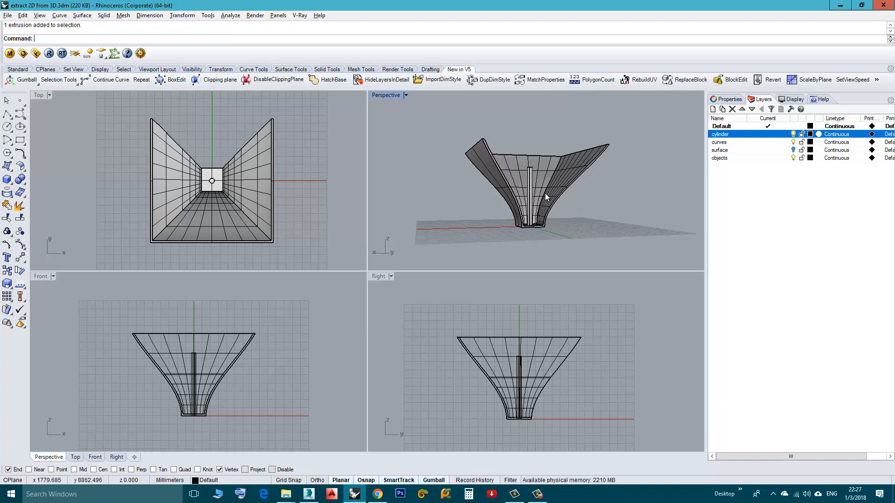
{"action": "right_click_drag", "start_coordinate": [520, 198], "coordinate": [515, 223]}
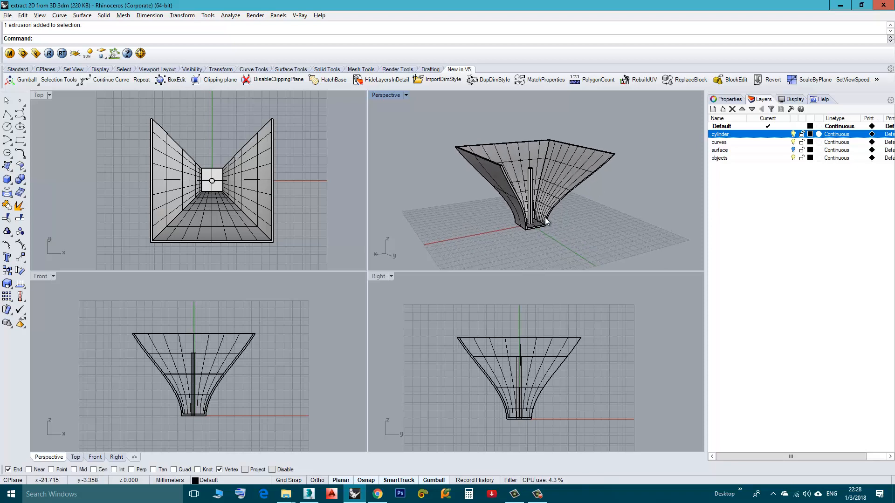
{"action": "right_click_drag", "start_coordinate": [489, 226], "coordinate": [483, 237]}
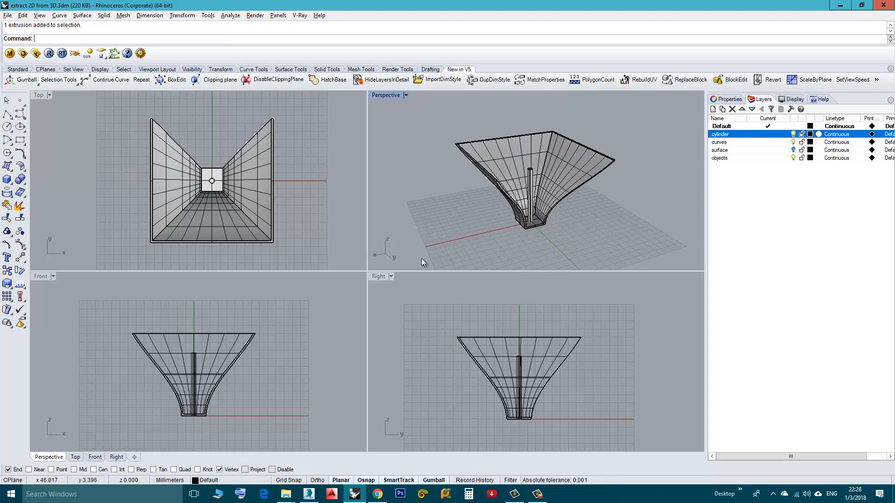
{"action": "right_click_drag", "start_coordinate": [247, 361], "coordinate": [237, 378]}
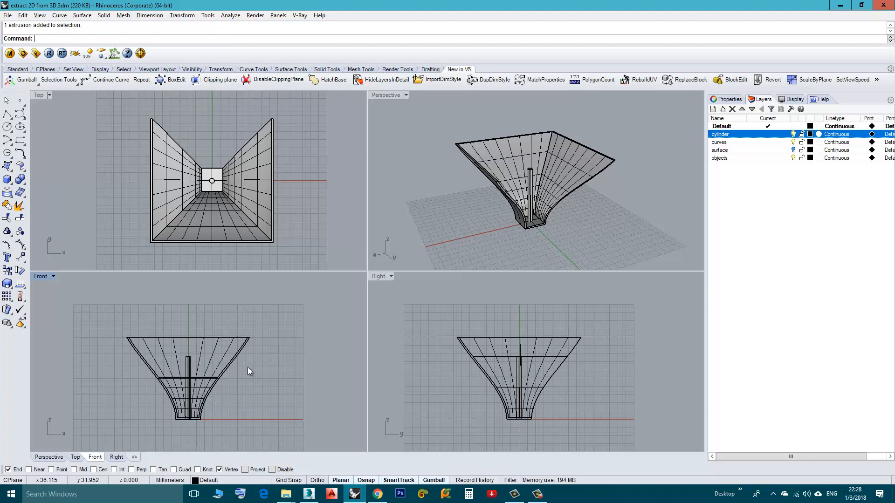
{"action": "type", "text": "Co"}
{"action": "type", "text": "ntour"}
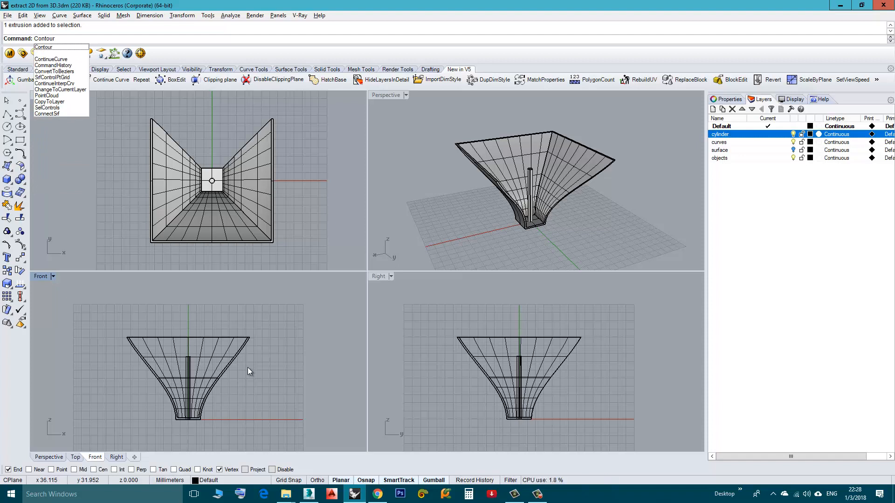
Step: Run Contour and window-select both funnel objects in Front view as the slicing targets
{"action": "key", "text": "Return"}
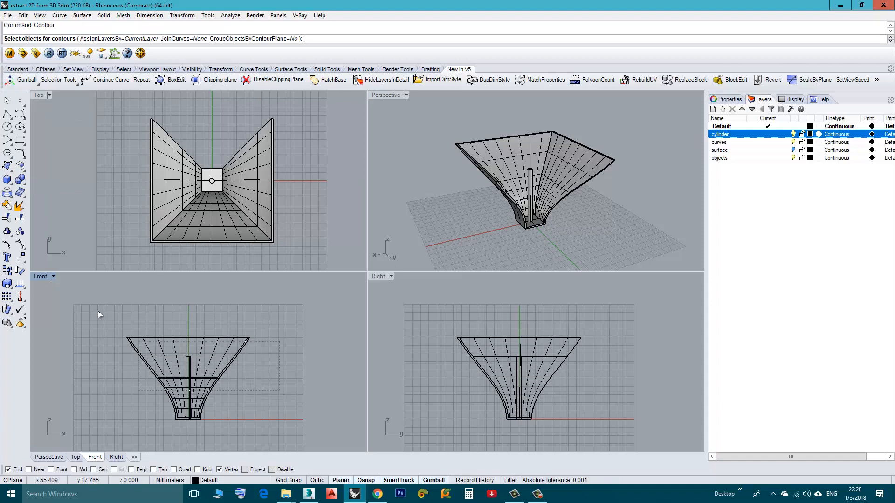
{"action": "left_click_drag", "start_coordinate": [278, 392], "coordinate": [98, 314]}
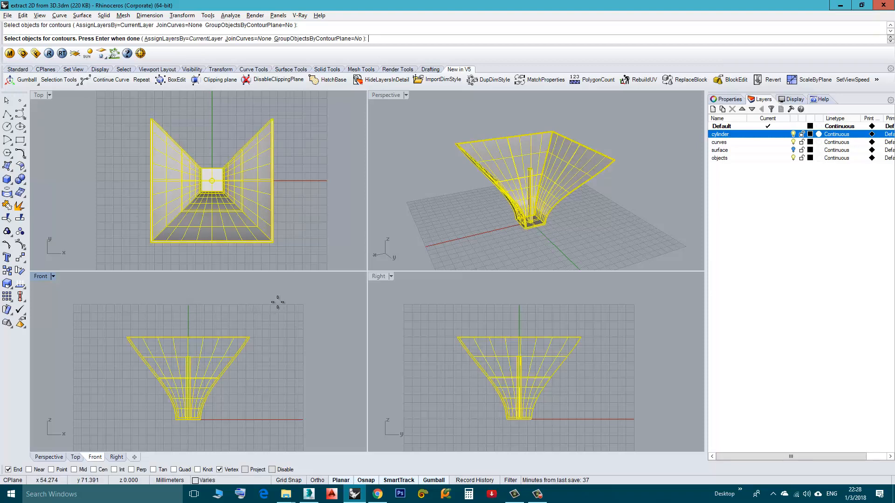
{"action": "key", "text": "Return"}
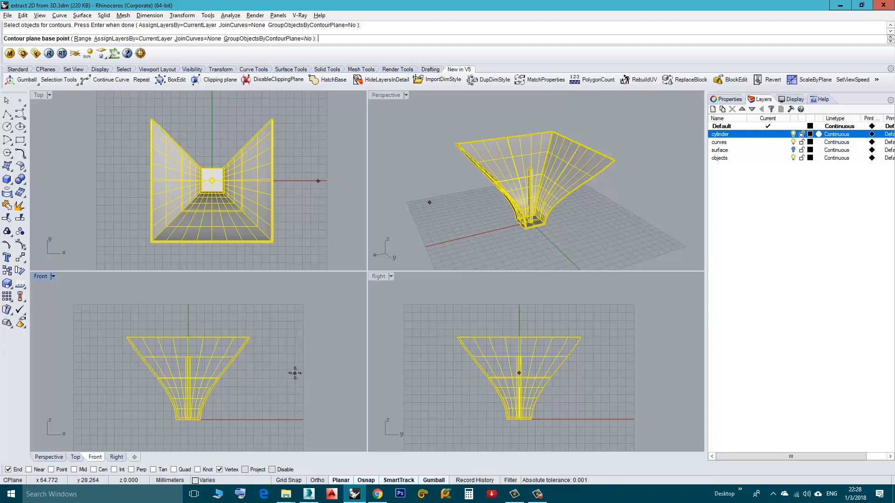
Step: Place the contour base point in Front view with a direction point straight above it
{"action": "left_click", "coordinate": [293, 368]}
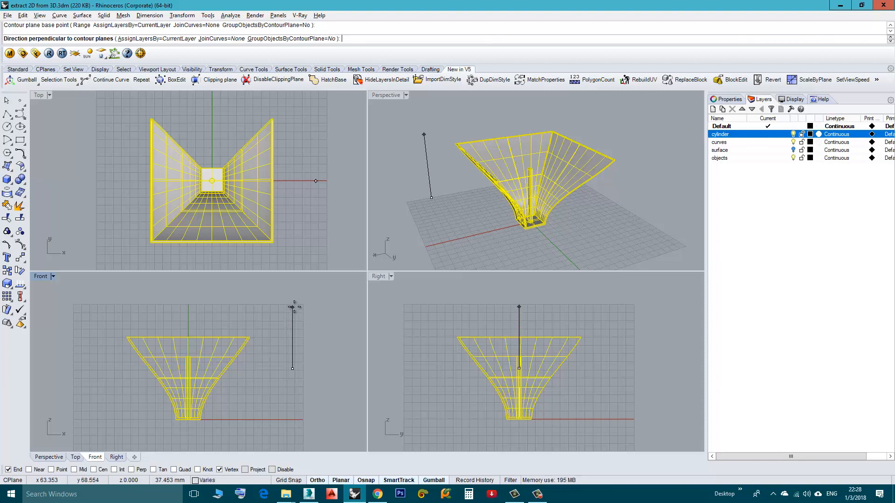
{"action": "left_click", "coordinate": [294, 307]}
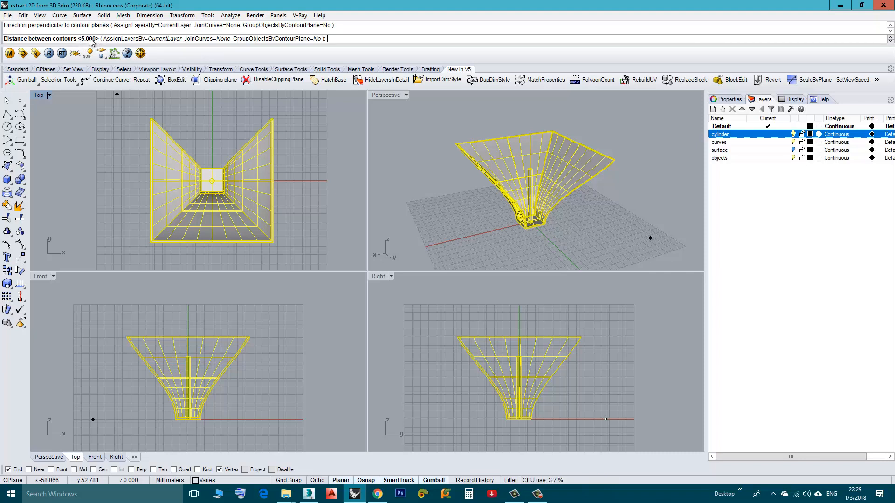
Step: Snap the base point to the funnel's bottom End and set the contour direction upward
{"action": "left_click", "coordinate": [92, 392]}
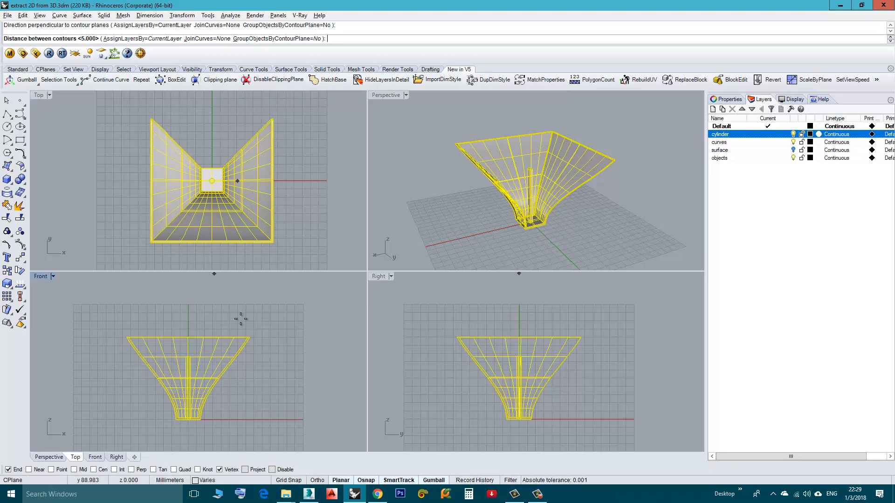
{"action": "scroll", "coordinate": [192, 433], "scroll_direction": "up", "scroll_amount": 2}
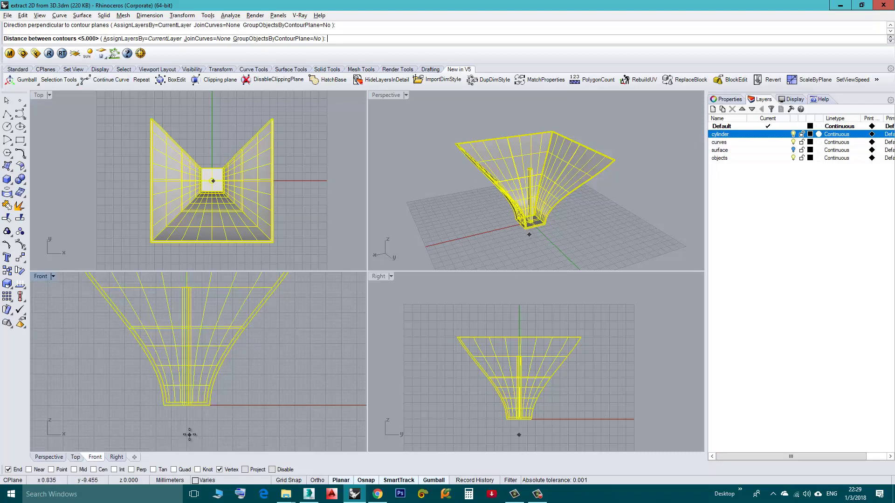
{"action": "left_click", "coordinate": [211, 405]}
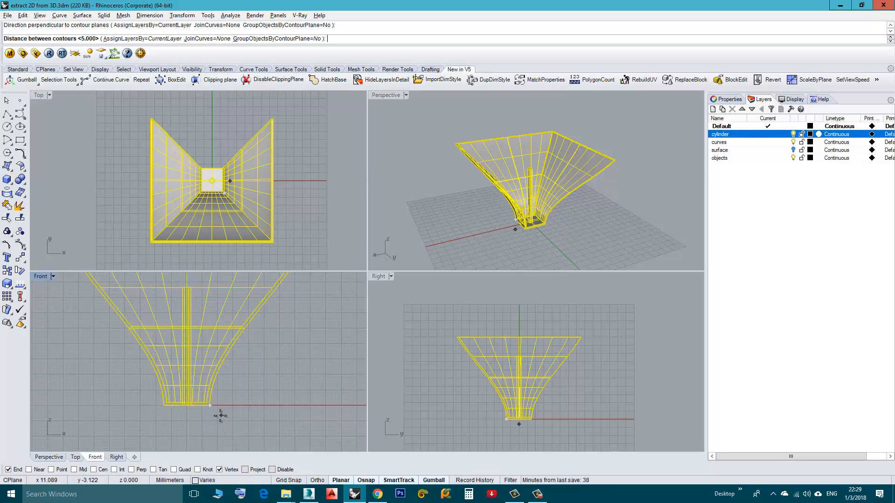
{"action": "left_click", "coordinate": [215, 408]}
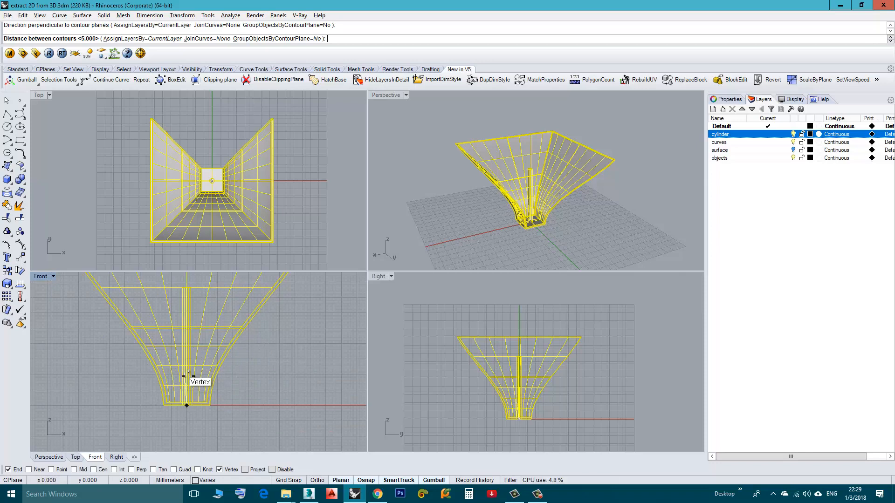
{"action": "scroll", "coordinate": [203, 384], "scroll_direction": "down", "scroll_amount": 2}
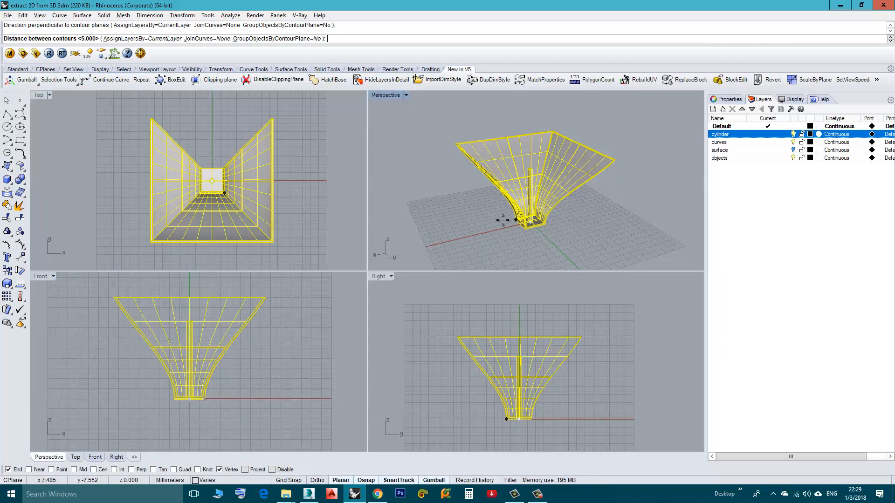
{"action": "right_click_drag", "start_coordinate": [477, 160], "coordinate": [511, 171]}
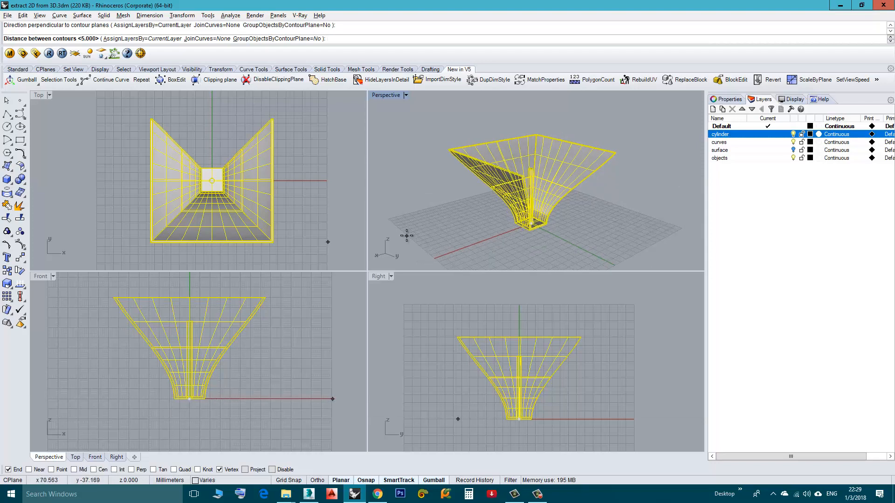
Step: Accept 5.000 spacing to generate the contours and drag them aside with the gumball X arrow
{"action": "key", "text": "Return"}
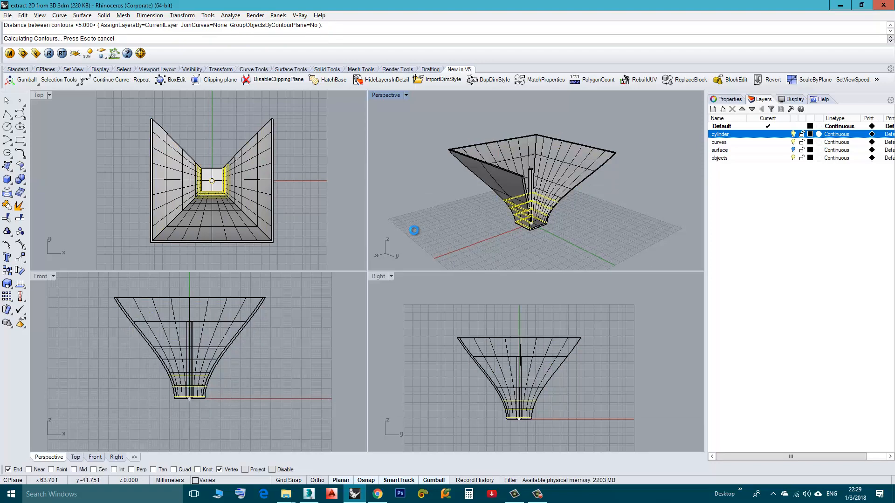
{"action": "right_click_drag", "start_coordinate": [464, 228], "coordinate": [440, 250]}
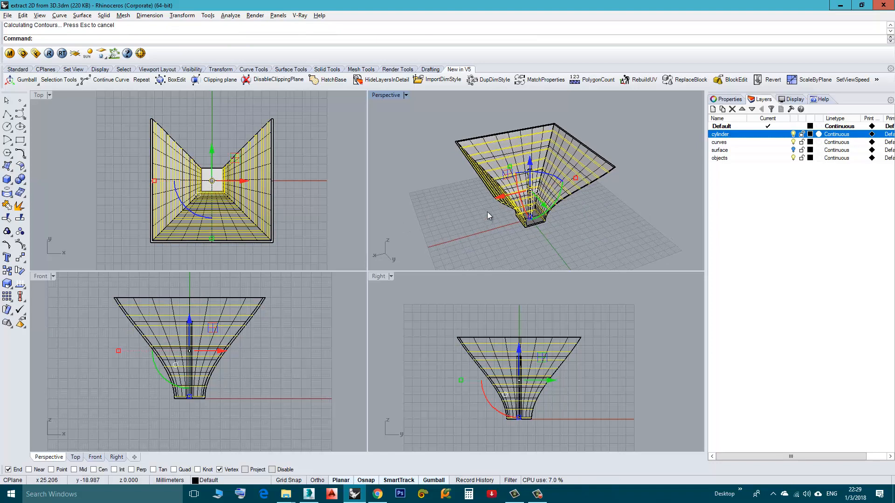
{"action": "left_click_drag", "start_coordinate": [501, 200], "coordinate": [440, 229]}
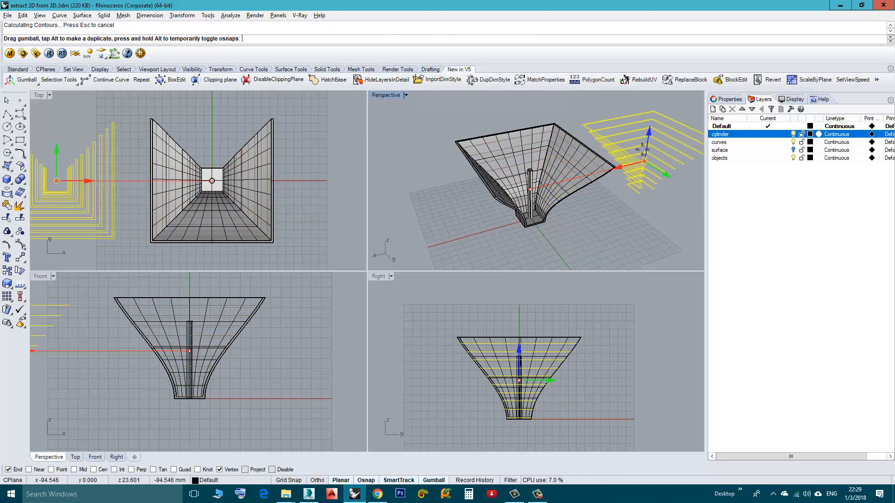
{"action": "mouse_move", "coordinate": [440, 229]}
{"action": "right_mouse_down"}
{"action": "mouse_move", "coordinate": [545, 208]}
{"action": "mouse_move", "coordinate": [550, 220]}
{"action": "mouse_move", "coordinate": [576, 200]}
{"action": "mouse_move", "coordinate": [560, 175]}
{"action": "mouse_move", "coordinate": [566, 167]}
{"action": "mouse_move", "coordinate": [587, 189]}
{"action": "right_mouse_up"}
Step: Pan Top and Front views onto the moved contour stack and orbit Perspective to show the whole funnel
{"action": "mouse_move", "coordinate": [115, 210]}
{"action": "right_mouse_down"}
{"action": "mouse_move", "coordinate": [230, 204]}
{"action": "mouse_move", "coordinate": [181, 270]}
{"action": "right_mouse_up"}
{"action": "right_click_drag", "start_coordinate": [181, 209], "coordinate": [172, 193]}
{"action": "right_click_drag", "start_coordinate": [111, 322], "coordinate": [252, 350]}
{"action": "mouse_move", "coordinate": [533, 203]}
{"action": "right_mouse_down"}
{"action": "mouse_move", "coordinate": [491, 169]}
{"action": "mouse_move", "coordinate": [500, 188]}
{"action": "mouse_move", "coordinate": [471, 211]}
{"action": "mouse_move", "coordinate": [535, 221]}
{"action": "mouse_move", "coordinate": [536, 200]}
{"action": "mouse_move", "coordinate": [537, 213]}
{"action": "right_mouse_up"}
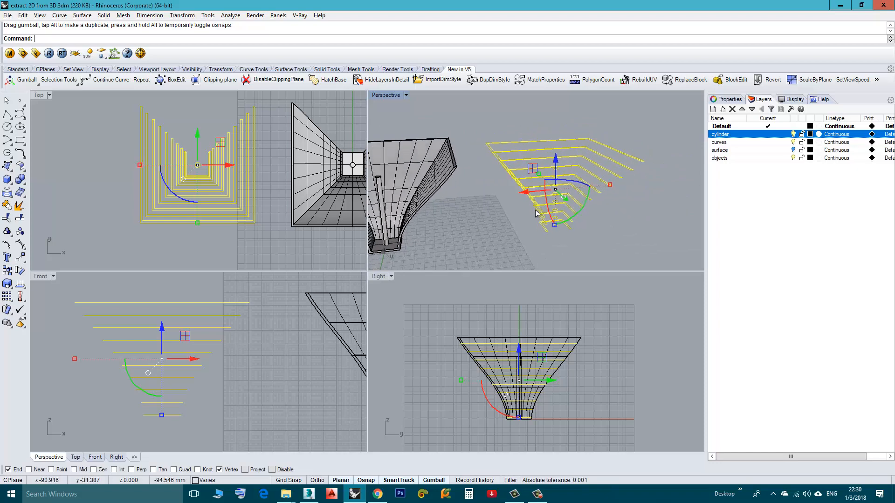
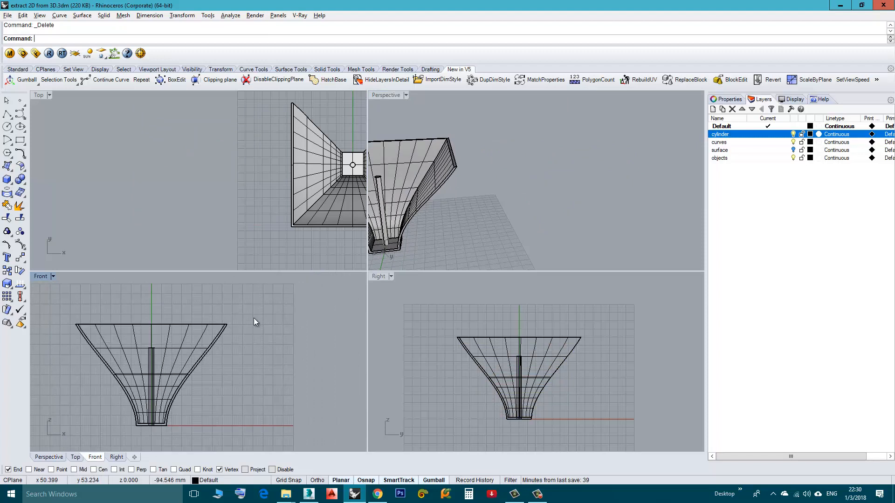
Step: Contour the window-selected funnel from a base point and slanted direction in Front view, spacing 5
{"action": "key", "text": "Return"}
{"action": "type", "text": "Contour"}
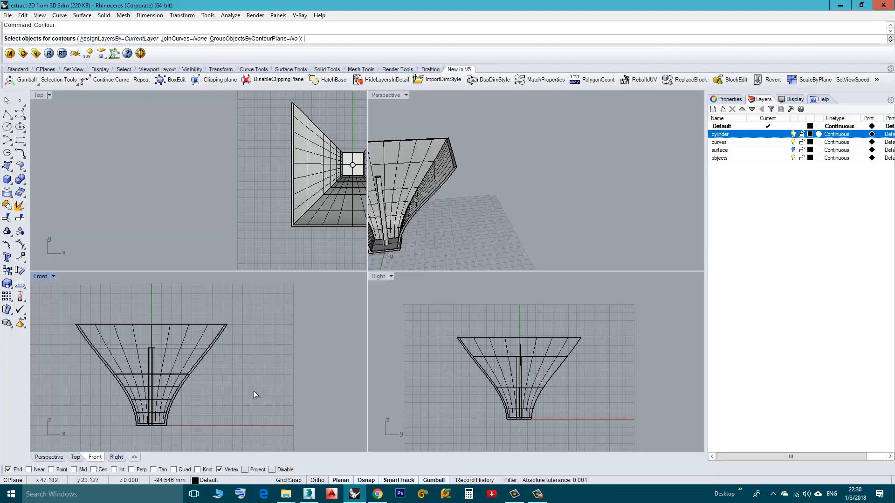
{"action": "left_click_drag", "start_coordinate": [71, 298], "coordinate": [64, 289]}
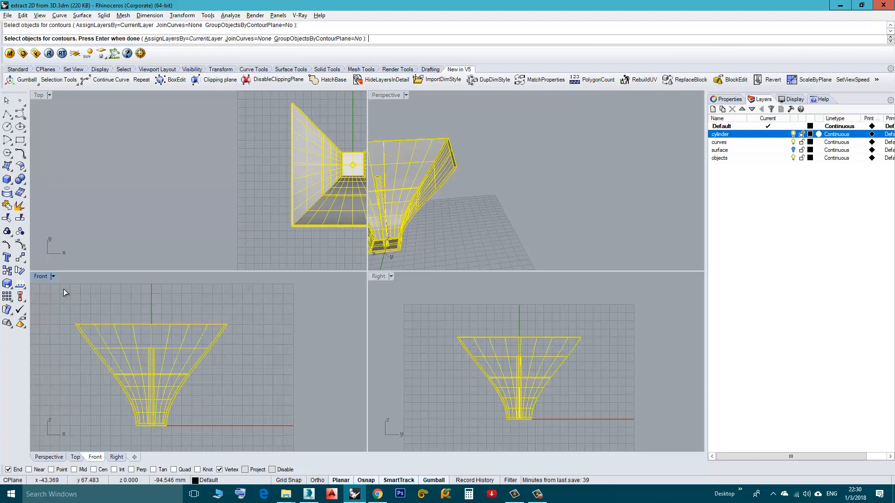
{"action": "key", "text": "Return"}
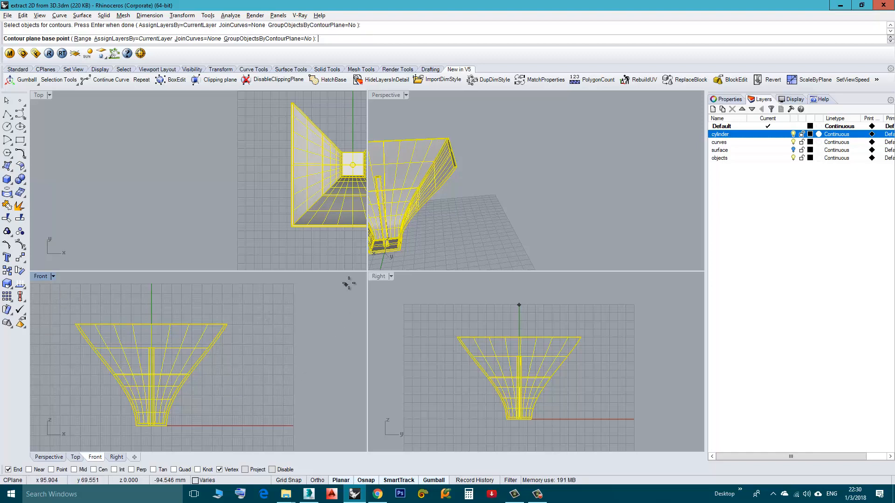
{"action": "right_click_drag", "start_coordinate": [420, 210], "coordinate": [538, 175]}
{"action": "scroll", "coordinate": [514, 196], "scroll_direction": "down", "scroll_amount": 2}
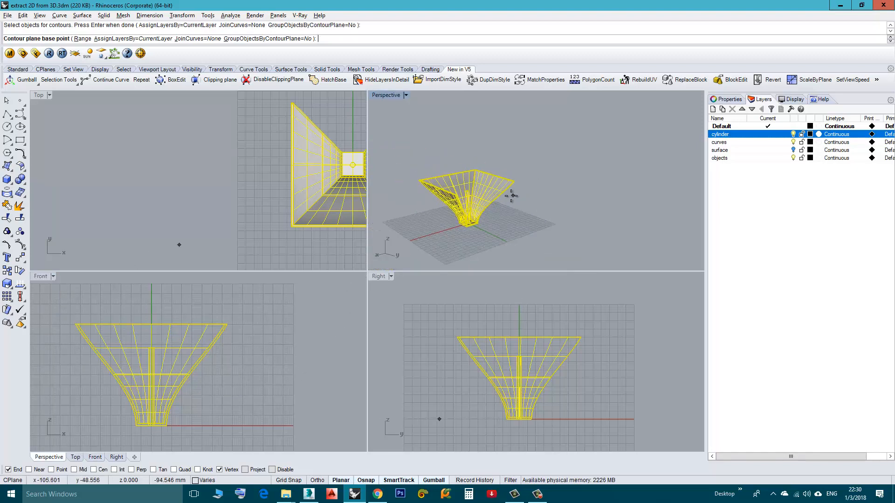
{"action": "scroll", "coordinate": [512, 195], "scroll_direction": "up", "scroll_amount": 2}
{"action": "left_click", "coordinate": [249, 440]}
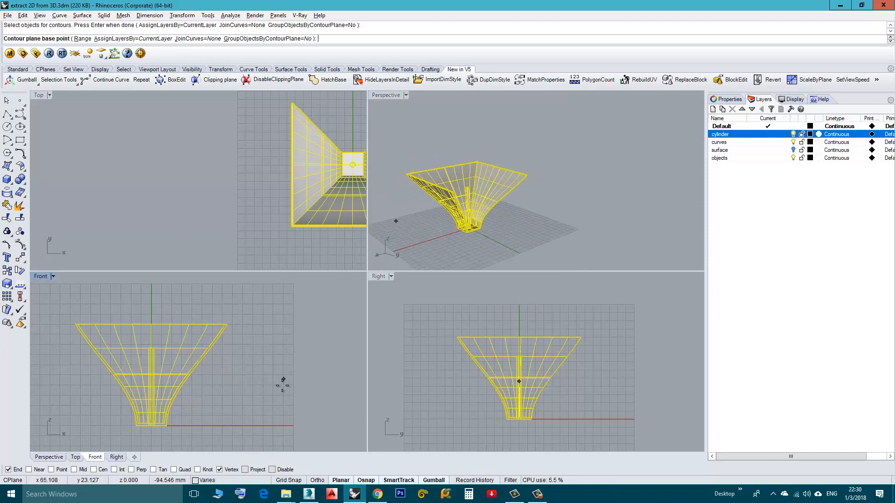
{"action": "left_click", "coordinate": [297, 381]}
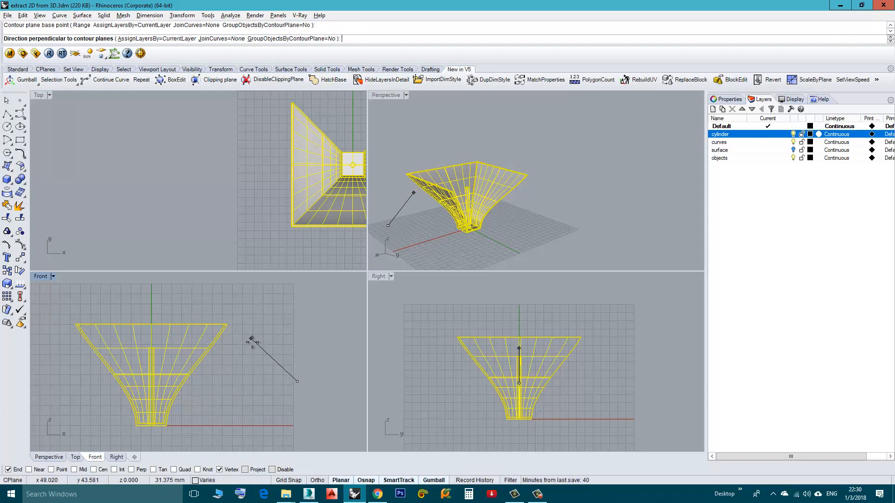
{"action": "left_click", "coordinate": [220, 299]}
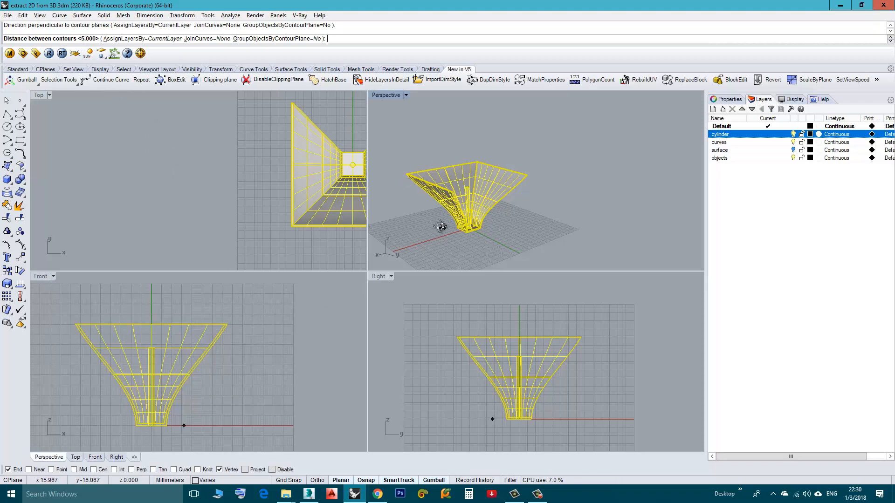
{"action": "right_click_drag", "start_coordinate": [440, 228], "coordinate": [429, 198]}
{"action": "key", "text": "Return"}
{"action": "scroll", "coordinate": [196, 343], "scroll_direction": "up", "scroll_amount": 4}
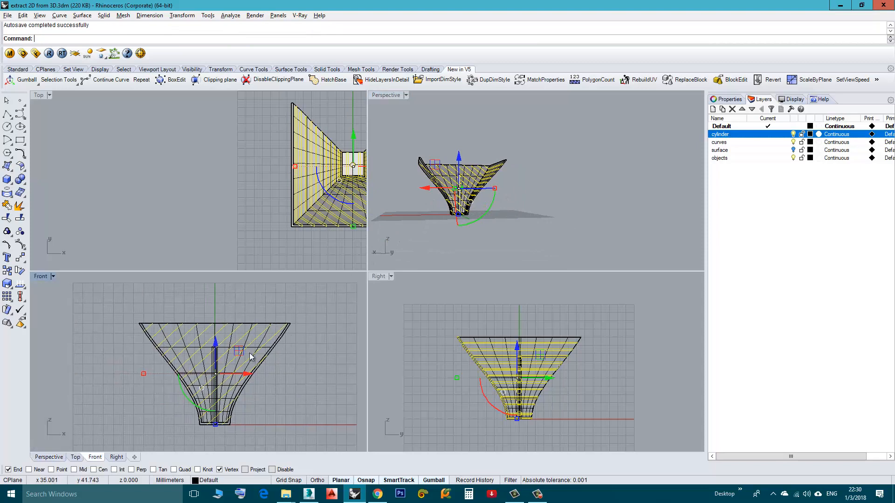
{"action": "scroll", "coordinate": [195, 343], "scroll_direction": "up", "scroll_amount": 3}
{"action": "scroll", "coordinate": [121, 376], "scroll_direction": "down", "scroll_amount": 3}
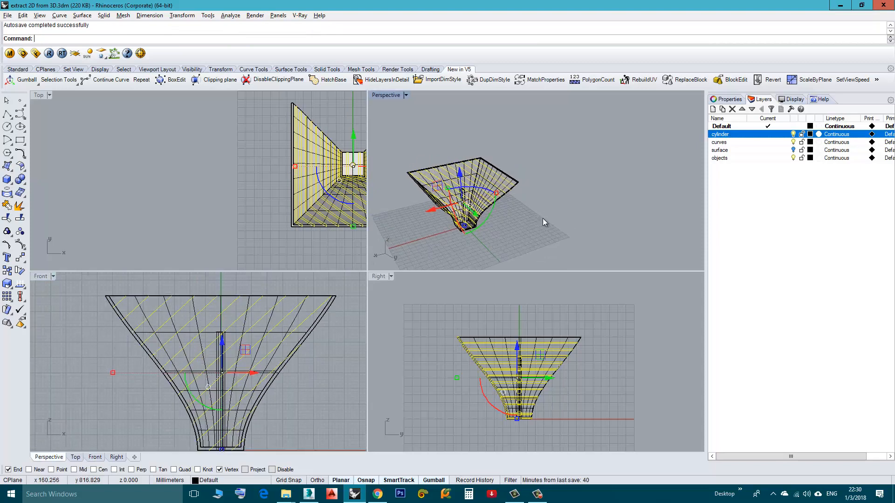
{"action": "scroll", "coordinate": [451, 225], "scroll_direction": "up", "scroll_amount": 1}
Step: Drag the new contour curves away from the funnel along X with the gumball
{"action": "left_click_drag", "start_coordinate": [435, 210], "coordinate": [574, 185]}
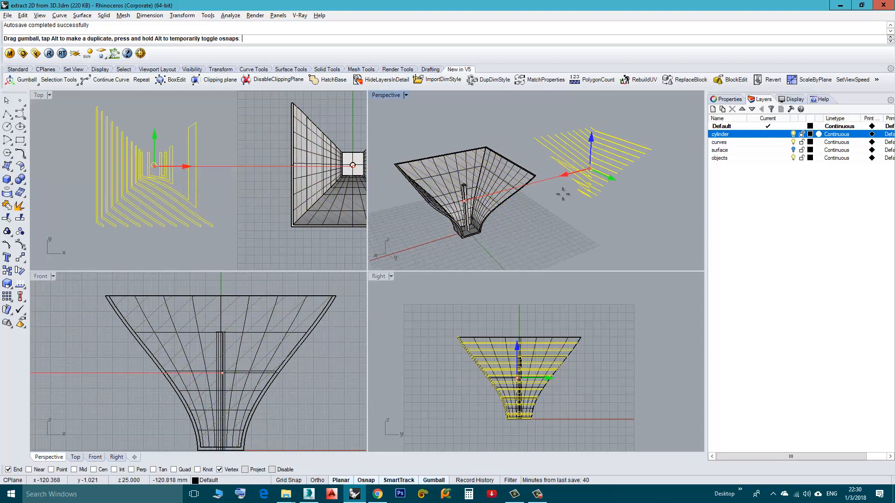
{"action": "right_click_drag", "start_coordinate": [490, 196], "coordinate": [466, 187]}
{"action": "mouse_move", "coordinate": [609, 198]}
{"action": "right_mouse_down"}
{"action": "mouse_move", "coordinate": [554, 191]}
{"action": "mouse_move", "coordinate": [565, 231]}
{"action": "right_mouse_up"}
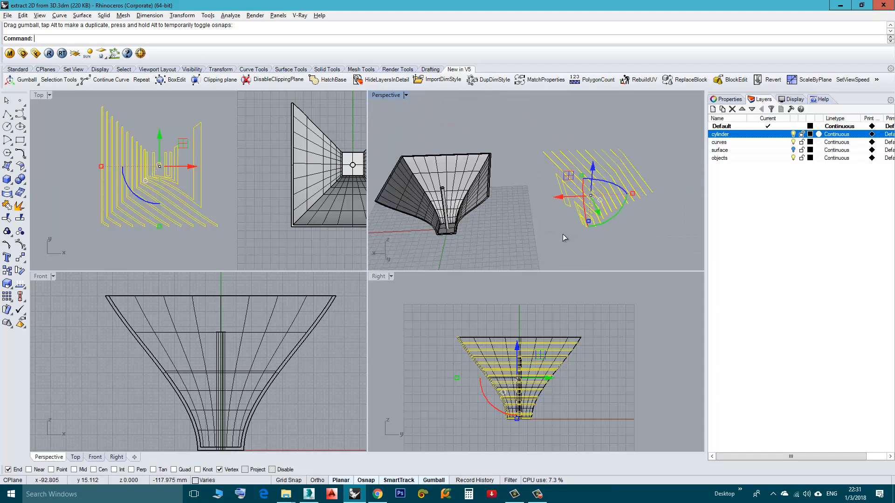
Step: Delete the moved curves and rerun Contour from the recent-commands list
{"action": "key", "text": "Delete"}
{"action": "right_click_drag", "start_coordinate": [319, 205], "coordinate": [214, 217]}
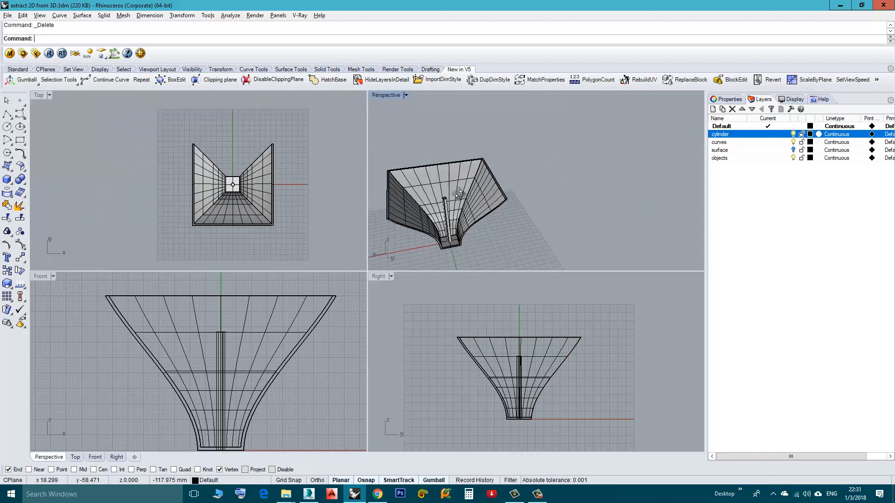
{"action": "mouse_move", "coordinate": [441, 199]}
{"action": "right_mouse_down"}
{"action": "mouse_move", "coordinate": [467, 219]}
{"action": "mouse_move", "coordinate": [470, 205]}
{"action": "right_mouse_up"}
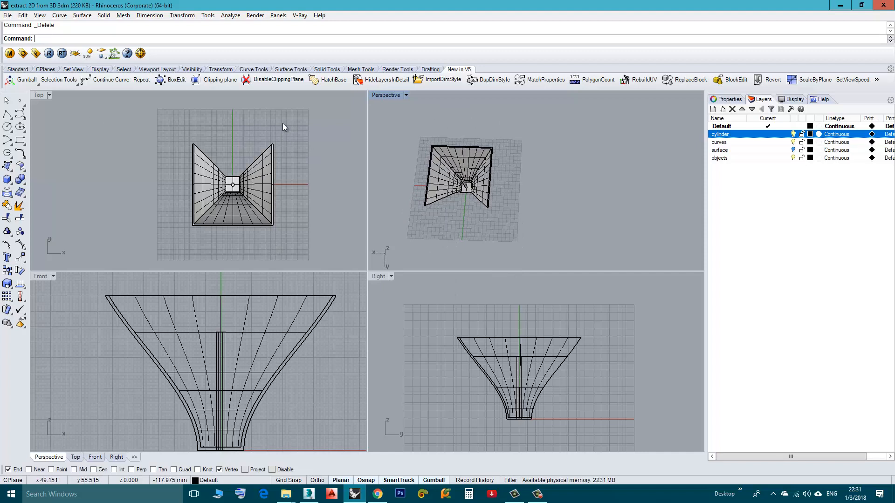
{"action": "scroll", "coordinate": [244, 192], "scroll_direction": "up", "scroll_amount": 1}
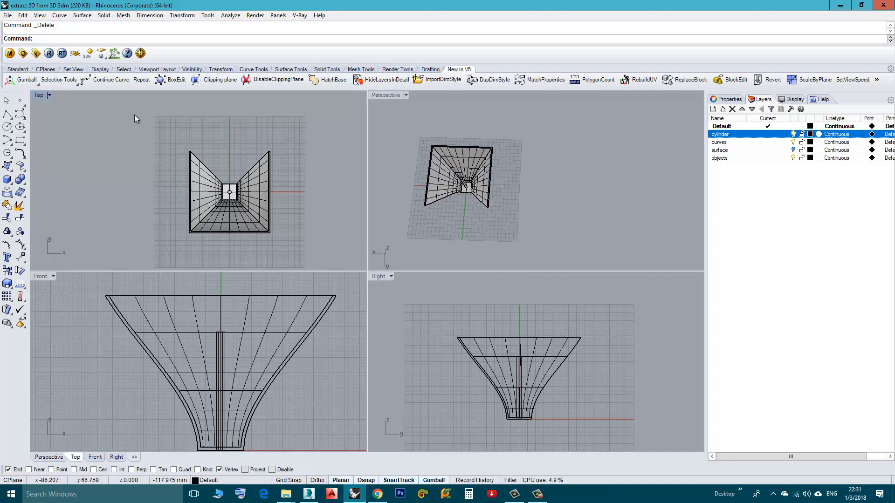
{"action": "right_click", "coordinate": [123, 43]}
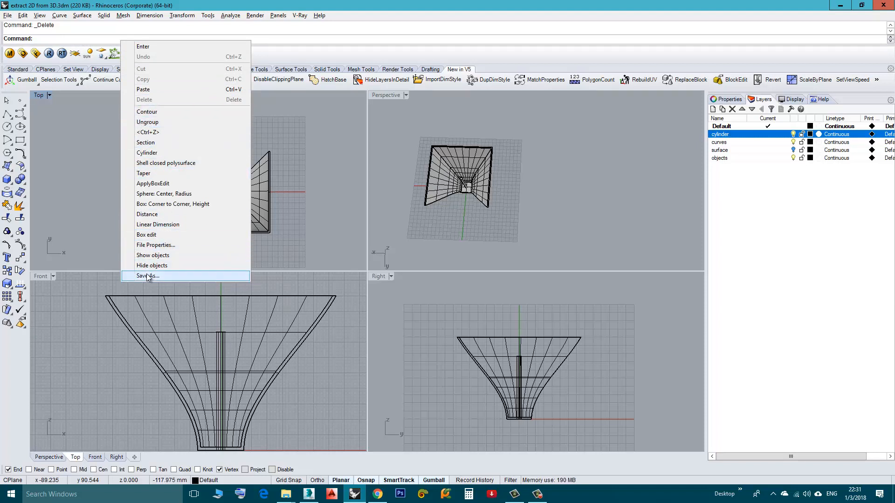
{"action": "left_click", "coordinate": [147, 112]}
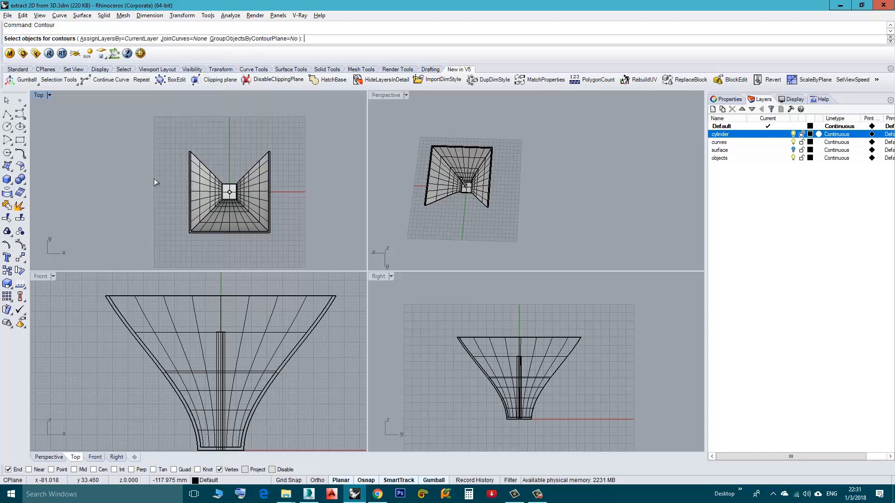
Step: Contour all geometry with a horizontal direction picked in Top view, spacing 5
{"action": "key", "text": "ctrl+a"}
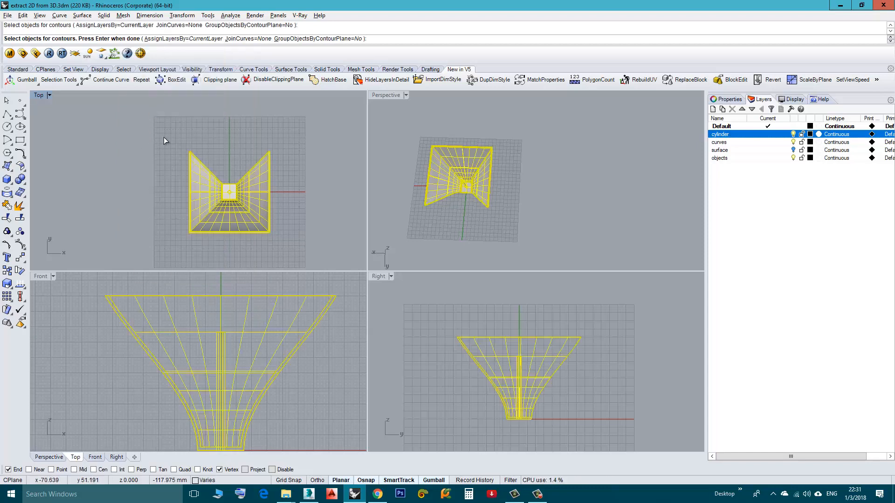
{"action": "key", "text": "Return"}
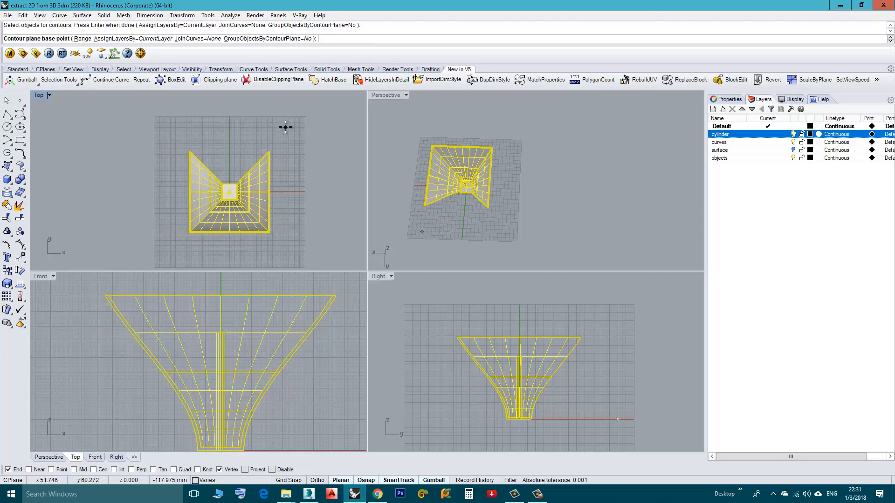
{"action": "left_click", "coordinate": [282, 128]}
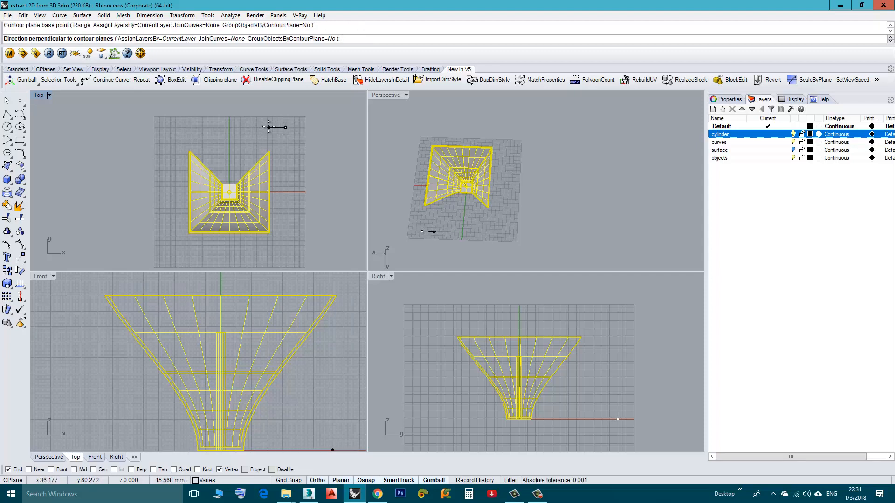
{"action": "left_click", "coordinate": [236, 126]}
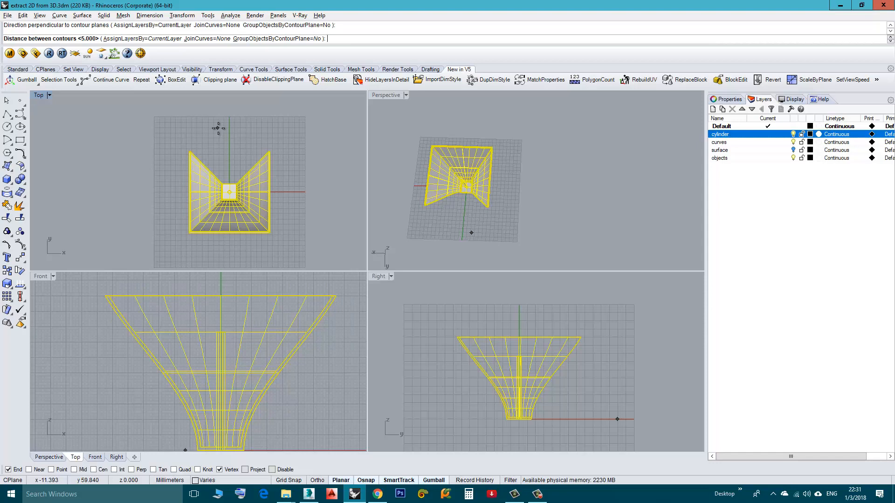
{"action": "key", "text": "Return"}
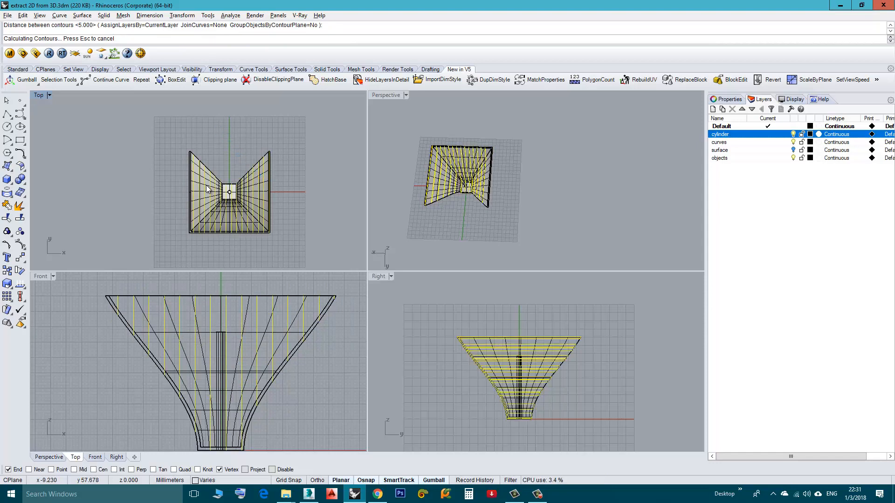
Step: Drag the new contour curves to the left of the funnel with the gumball
{"action": "right_click_drag", "start_coordinate": [416, 168], "coordinate": [408, 152]}
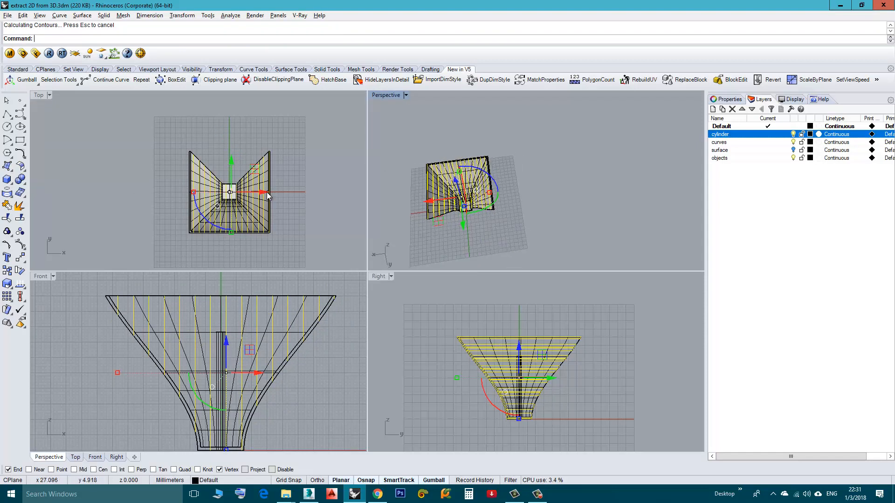
{"action": "left_click_drag", "start_coordinate": [268, 192], "coordinate": [142, 211]}
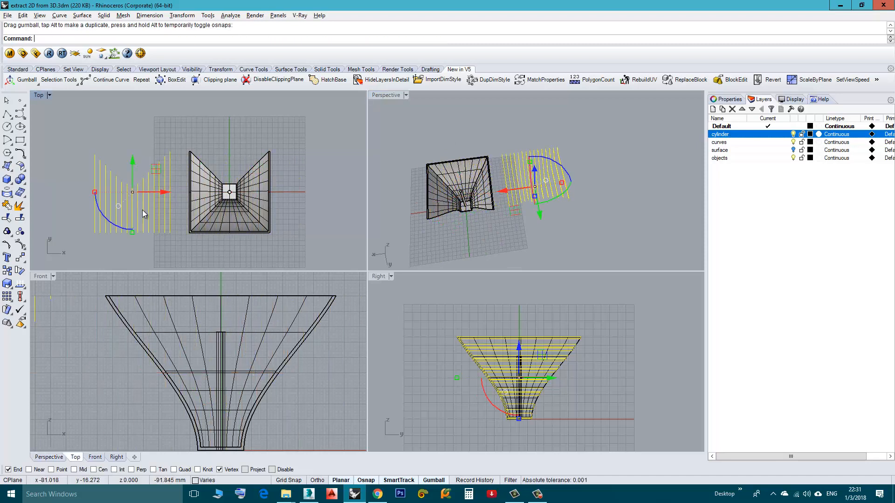
{"action": "mouse_move", "coordinate": [489, 196]}
{"action": "right_mouse_down"}
{"action": "mouse_move", "coordinate": [512, 160]}
{"action": "mouse_move", "coordinate": [497, 233]}
{"action": "mouse_move", "coordinate": [534, 184]}
{"action": "right_mouse_up"}
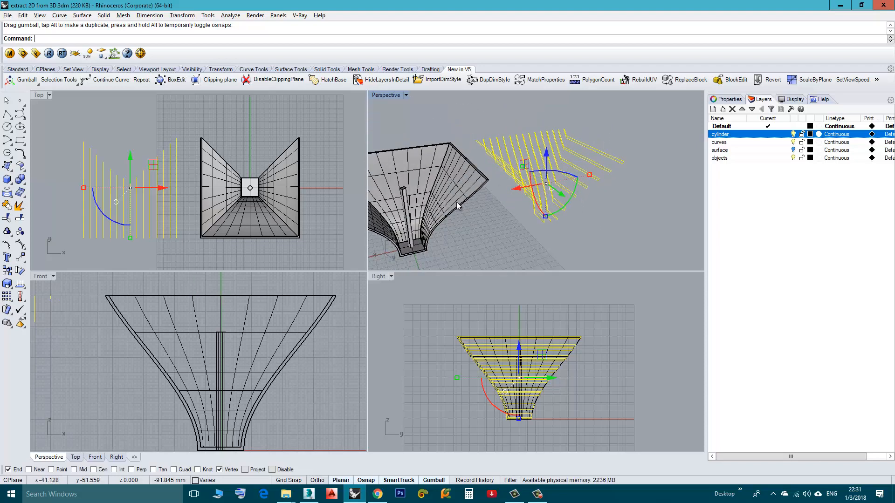
Step: Delete the moved curves and start the Contour command again
{"action": "key", "text": "Delete"}
{"action": "right_click_drag", "start_coordinate": [301, 209], "coordinate": [231, 210]}
{"action": "mouse_move", "coordinate": [458, 204]}
{"action": "right_mouse_down"}
{"action": "mouse_move", "coordinate": [475, 185]}
{"action": "mouse_move", "coordinate": [504, 187]}
{"action": "mouse_move", "coordinate": [474, 189]}
{"action": "mouse_move", "coordinate": [527, 173]}
{"action": "mouse_move", "coordinate": [420, 187]}
{"action": "right_mouse_up"}
{"action": "scroll", "coordinate": [231, 196], "scroll_direction": "down", "scroll_amount": 1}
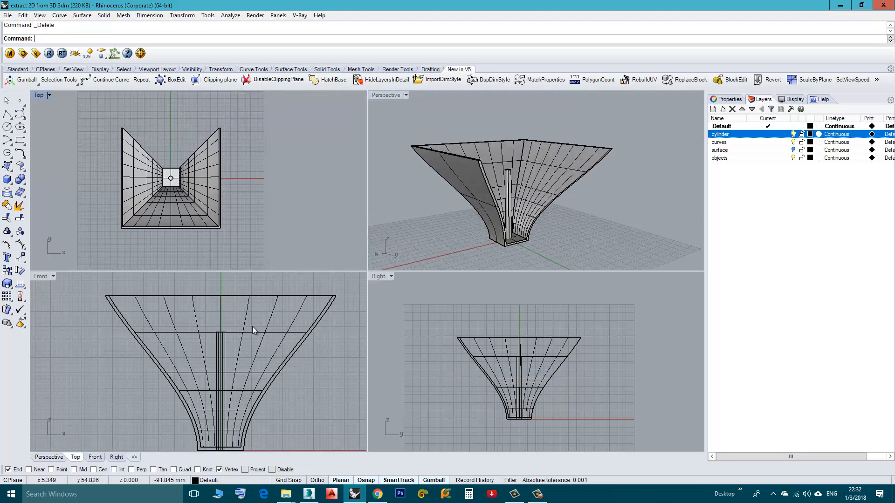
{"action": "scroll", "coordinate": [256, 334], "scroll_direction": "down", "scroll_amount": 3}
{"action": "scroll", "coordinate": [194, 326], "scroll_direction": "down", "scroll_amount": 1}
{"action": "right_click_drag", "start_coordinate": [490, 196], "coordinate": [483, 189]}
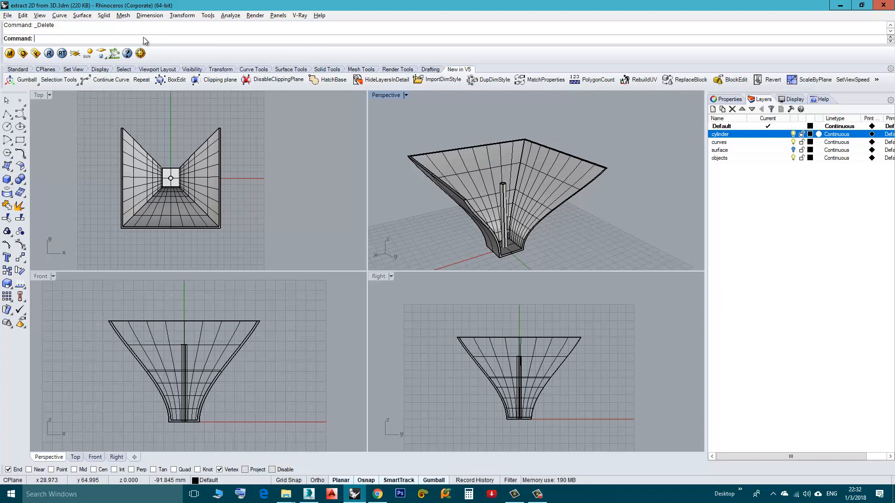
{"action": "type", "text": "Contour"}
{"action": "key", "text": "Return"}
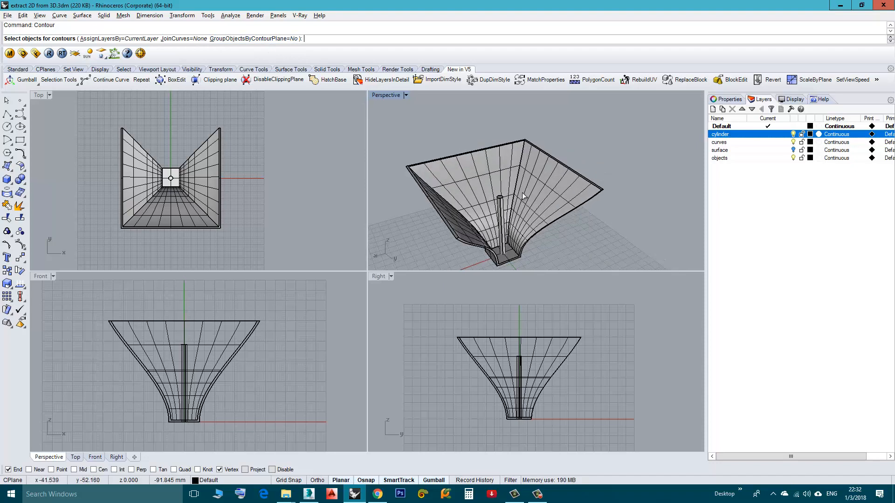
{"action": "scroll", "coordinate": [520, 192], "scroll_direction": "down", "scroll_amount": 4}
Step: Set GroupObjectsByContourPlane to Yes while orbiting the funnel
{"action": "right_click_drag", "start_coordinate": [525, 179], "coordinate": [523, 183]}
{"action": "scroll", "coordinate": [505, 185], "scroll_direction": "up", "scroll_amount": 2}
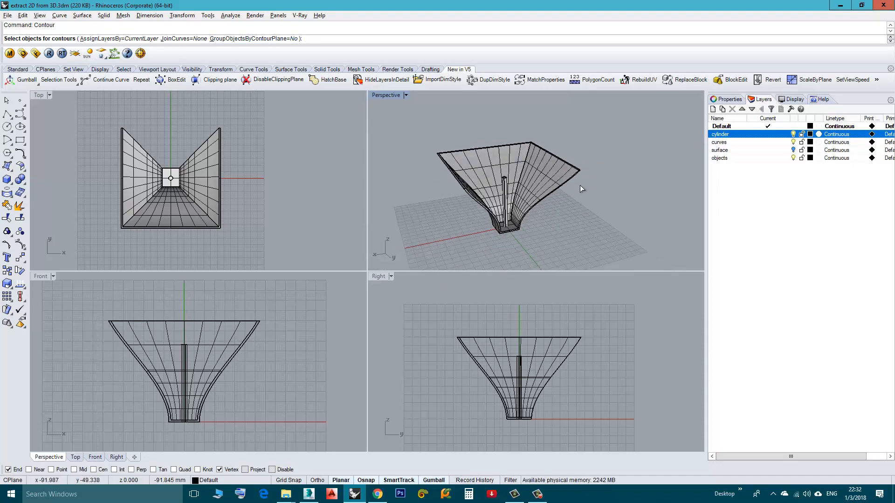
{"action": "right_click_drag", "start_coordinate": [580, 189], "coordinate": [422, 178]}
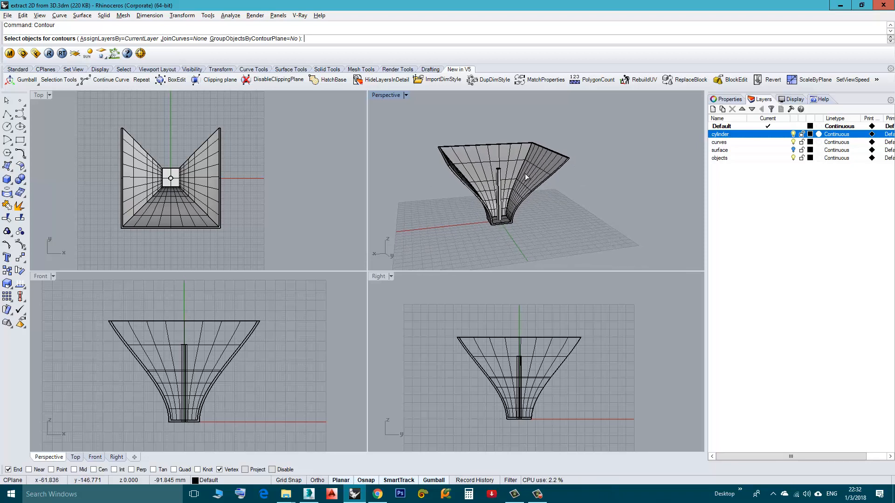
{"action": "mouse_move", "coordinate": [496, 187]}
{"action": "right_mouse_down"}
{"action": "mouse_move", "coordinate": [503, 213]}
{"action": "mouse_move", "coordinate": [462, 172]}
{"action": "right_mouse_up"}
{"action": "left_click", "coordinate": [254, 39]}
{"action": "right_click_drag", "start_coordinate": [461, 172], "coordinate": [450, 169]}
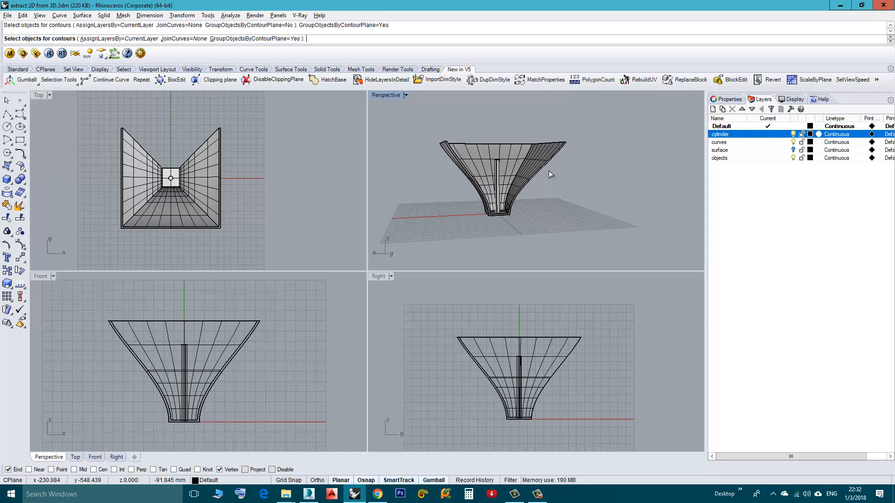
{"action": "right_click_drag", "start_coordinate": [509, 170], "coordinate": [507, 201]}
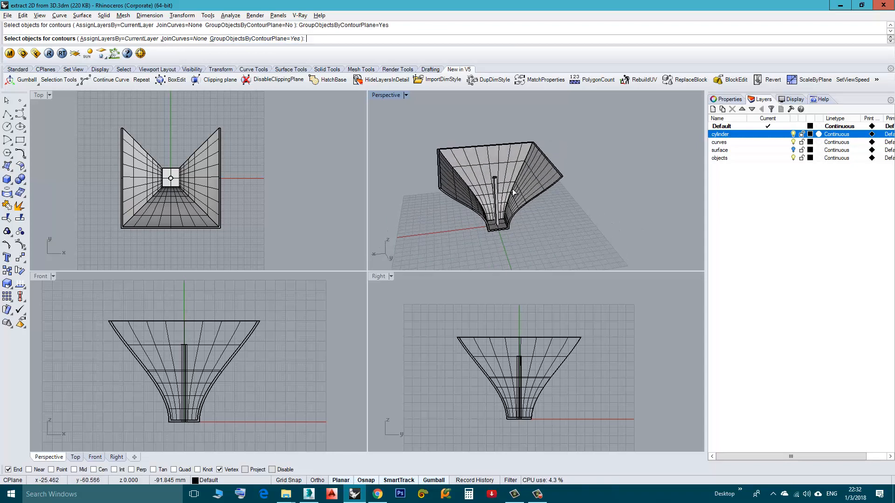
{"action": "mouse_move", "coordinate": [509, 193]}
{"action": "right_mouse_down"}
{"action": "mouse_move", "coordinate": [483, 170]}
{"action": "mouse_move", "coordinate": [495, 184]}
{"action": "right_mouse_up"}
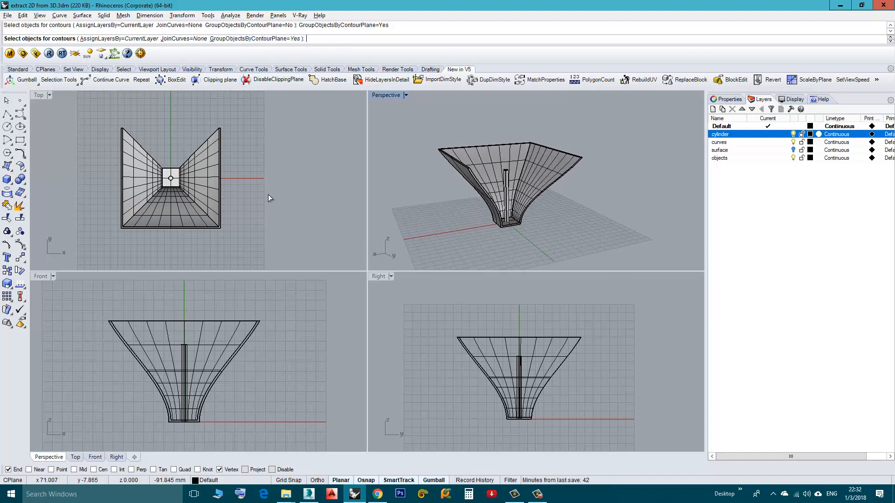
Step: Contour the funnel along a vertical direction at the default 5 spacing
{"action": "left_click", "coordinate": [140, 150]}
{"action": "key", "text": "Return"}
{"action": "left_click", "coordinate": [310, 395]}
{"action": "left_click", "coordinate": [317, 302]}
{"action": "key", "text": "Return"}
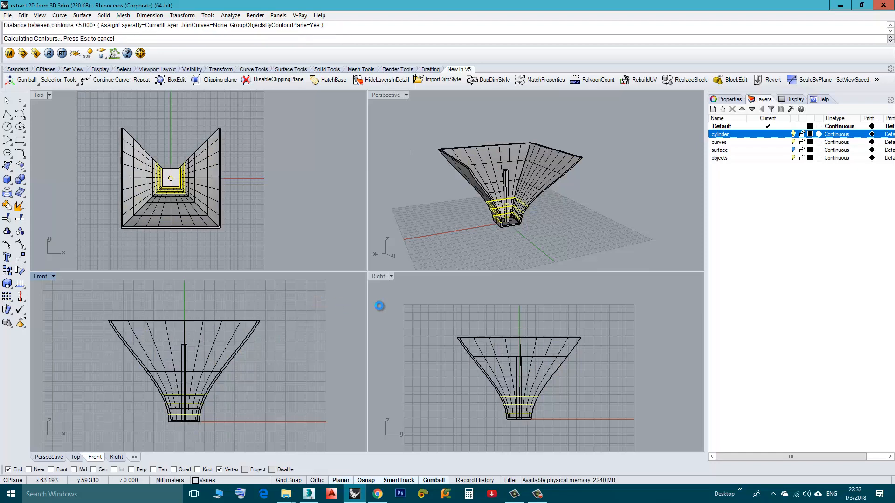
Step: Drag the grouped contours aside, inspect them and select one grouped contour level
{"action": "right_click_drag", "start_coordinate": [407, 145], "coordinate": [465, 251]}
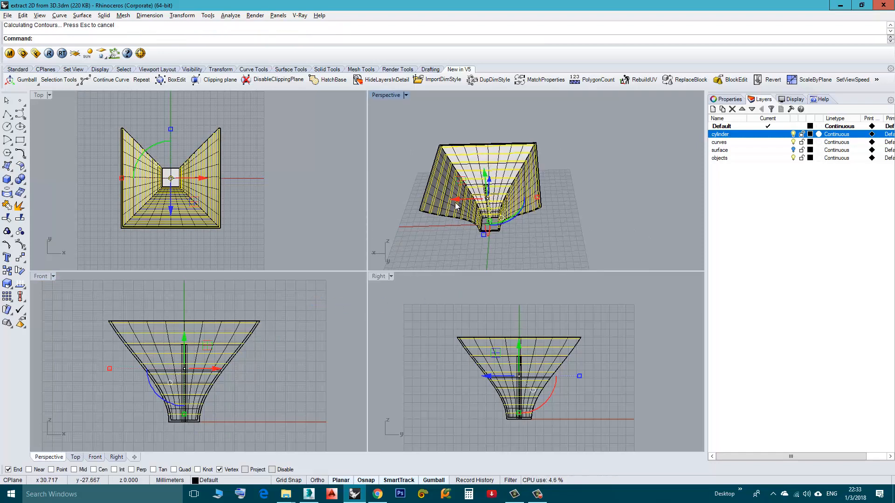
{"action": "left_click_drag", "start_coordinate": [455, 203], "coordinate": [553, 202]}
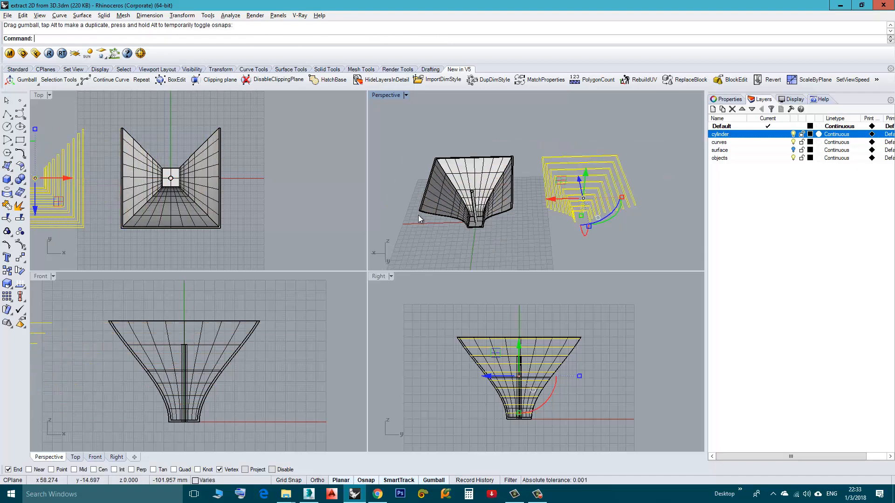
{"action": "right_click_drag", "start_coordinate": [419, 216], "coordinate": [490, 182]}
{"action": "scroll", "coordinate": [574, 206], "scroll_direction": "up", "scroll_amount": 4}
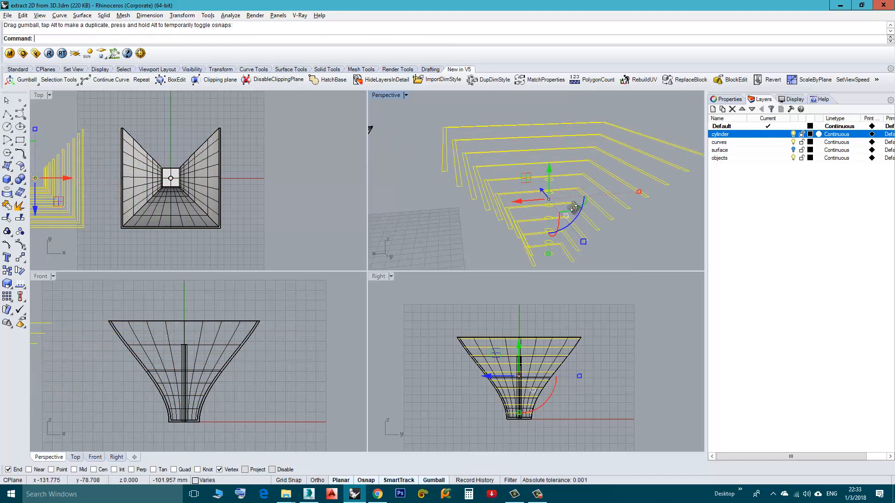
{"action": "left_click", "coordinate": [446, 229]}
{"action": "right_click_drag", "start_coordinate": [445, 228], "coordinate": [475, 224]}
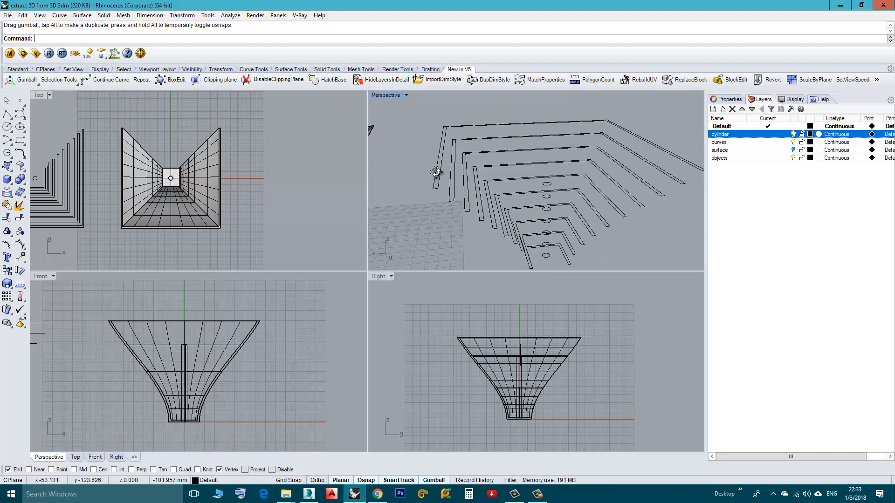
{"action": "mouse_move", "coordinate": [436, 173]}
{"action": "right_mouse_down"}
{"action": "mouse_move", "coordinate": [436, 146]}
{"action": "mouse_move", "coordinate": [464, 180]}
{"action": "right_mouse_up"}
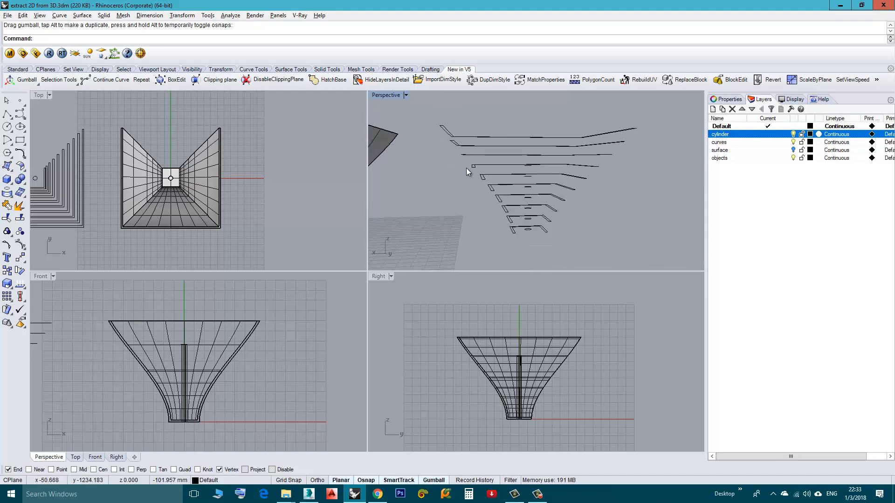
{"action": "right_click_drag", "start_coordinate": [465, 180], "coordinate": [463, 183]}
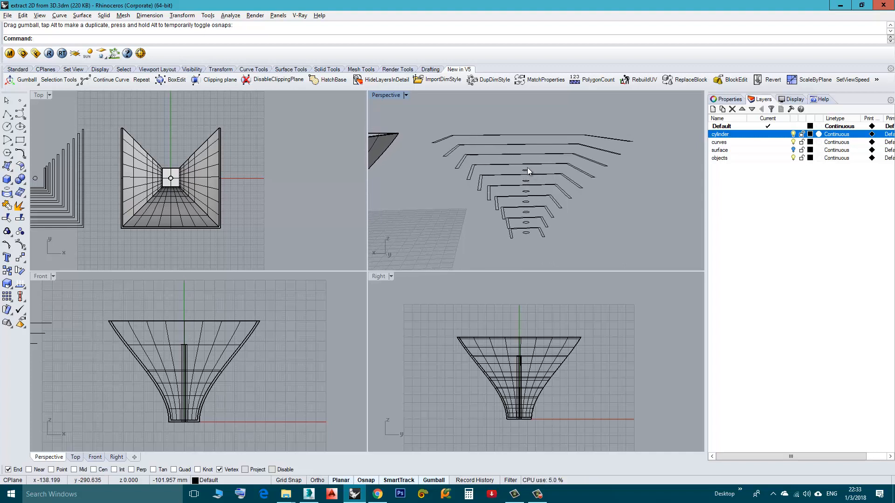
{"action": "right_click_drag", "start_coordinate": [522, 170], "coordinate": [519, 161]}
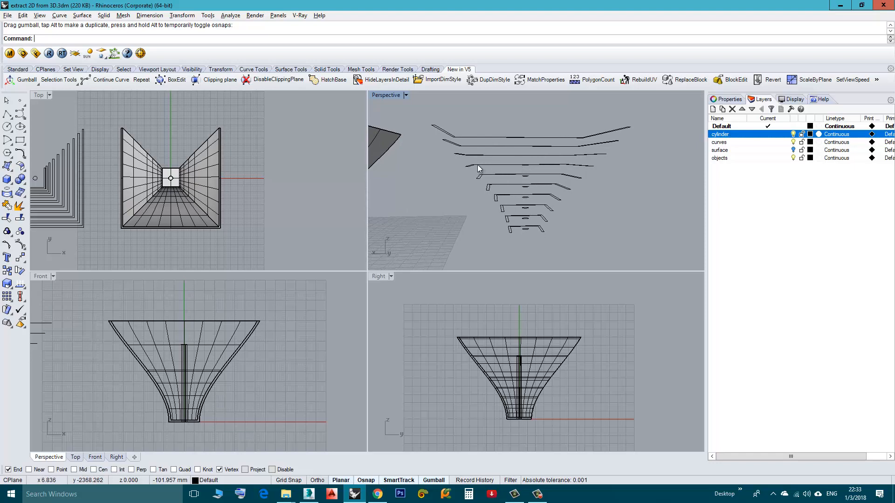
{"action": "mouse_move", "coordinate": [512, 168]}
{"action": "right_mouse_down"}
{"action": "mouse_move", "coordinate": [522, 168]}
{"action": "mouse_move", "coordinate": [520, 183]}
{"action": "mouse_move", "coordinate": [509, 164]}
{"action": "right_mouse_up"}
{"action": "left_click", "coordinate": [523, 169]}
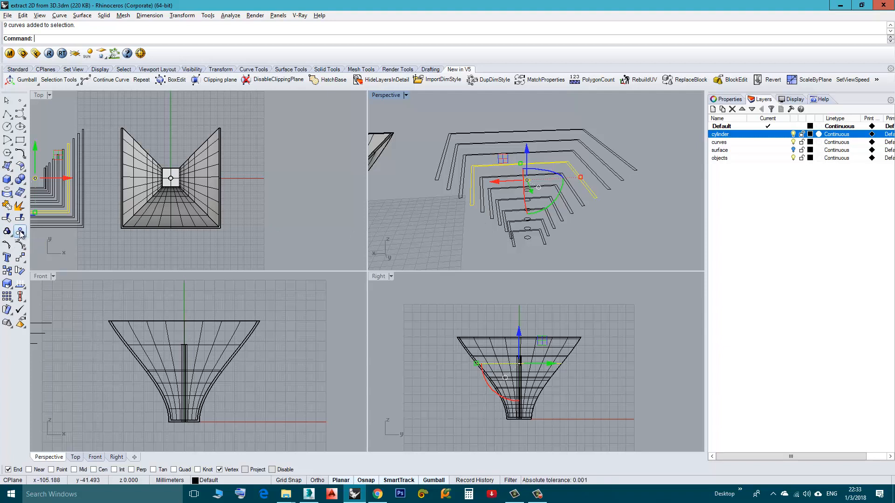
Step: Pick contour curves, then select one grouped level and raise it with the gumball
{"action": "left_click", "coordinate": [20, 232]}
{"action": "left_click", "coordinate": [412, 219]}
{"action": "left_click", "coordinate": [528, 180]}
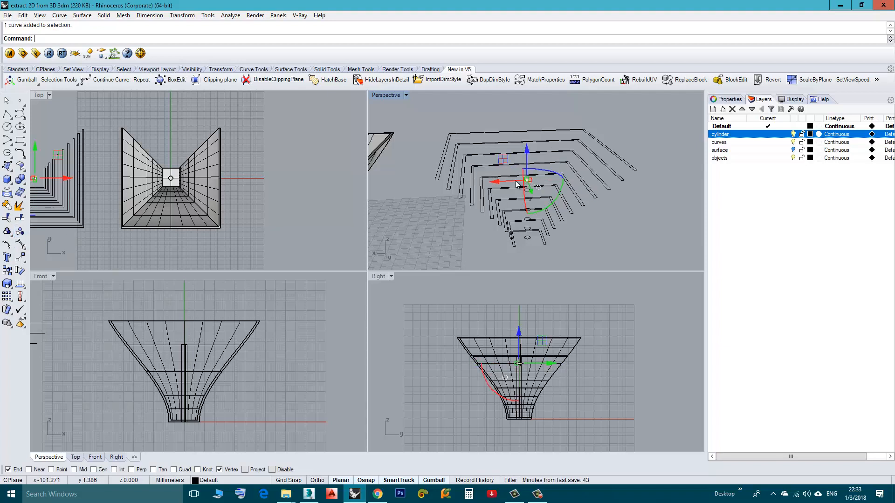
{"action": "key", "text": "Escape"}
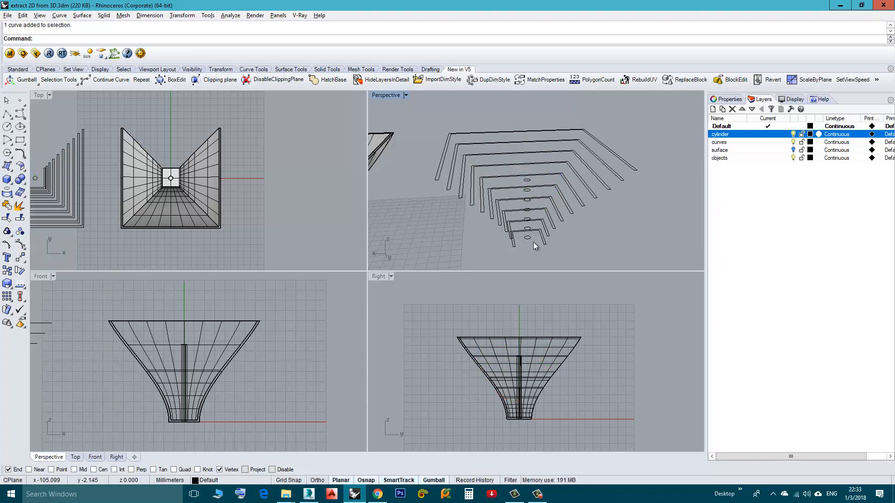
{"action": "left_click", "coordinate": [532, 242]}
{"action": "scroll", "coordinate": [531, 238], "scroll_direction": "up", "scroll_amount": 2}
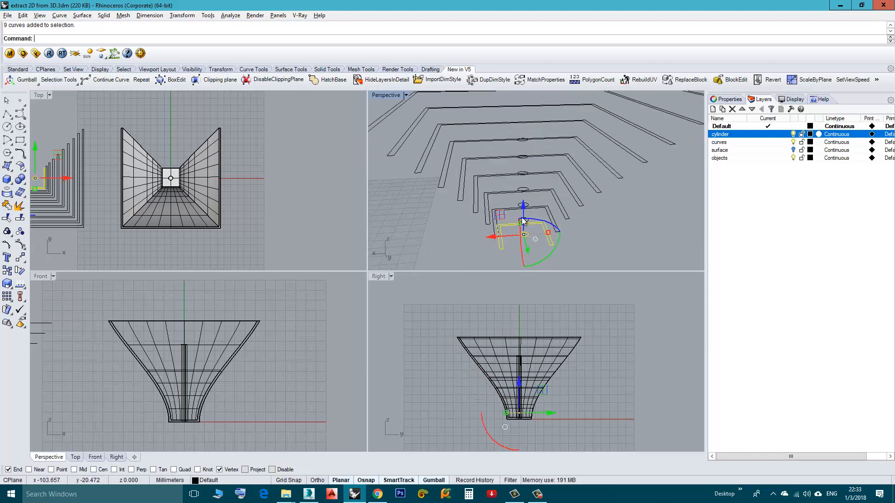
{"action": "left_click_drag", "start_coordinate": [524, 210], "coordinate": [523, 183]}
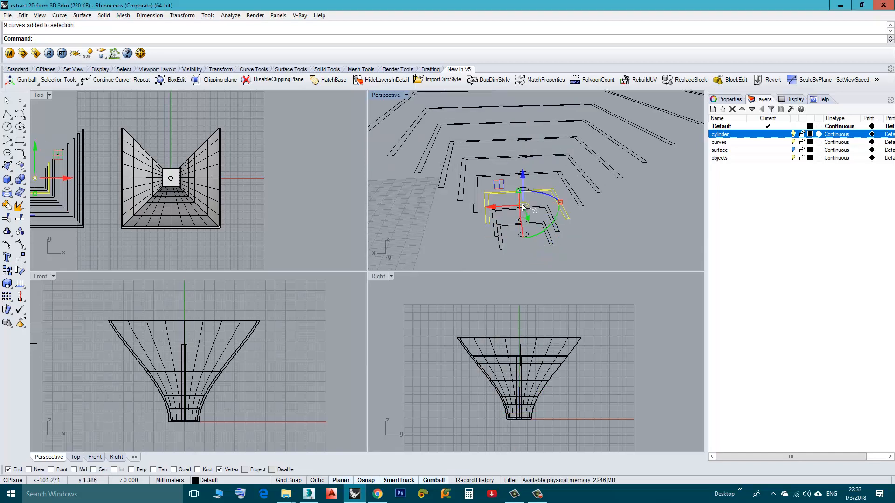
Step: Window-select all contour curves and delete them, leaving only the funnel
{"action": "right_click_drag", "start_coordinate": [523, 210], "coordinate": [620, 236]}
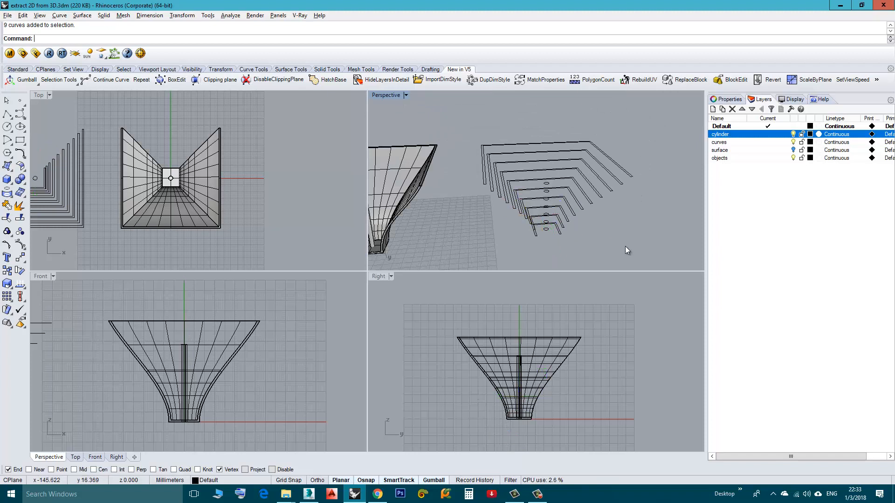
{"action": "left_click_drag", "start_coordinate": [486, 132], "coordinate": [468, 121]}
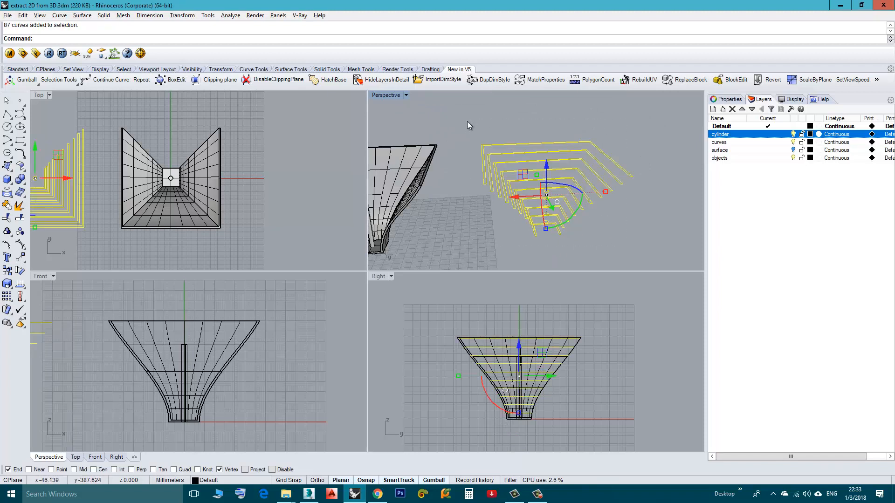
{"action": "key", "text": "Delete"}
{"action": "scroll", "coordinate": [245, 203], "scroll_direction": "up", "scroll_amount": 1}
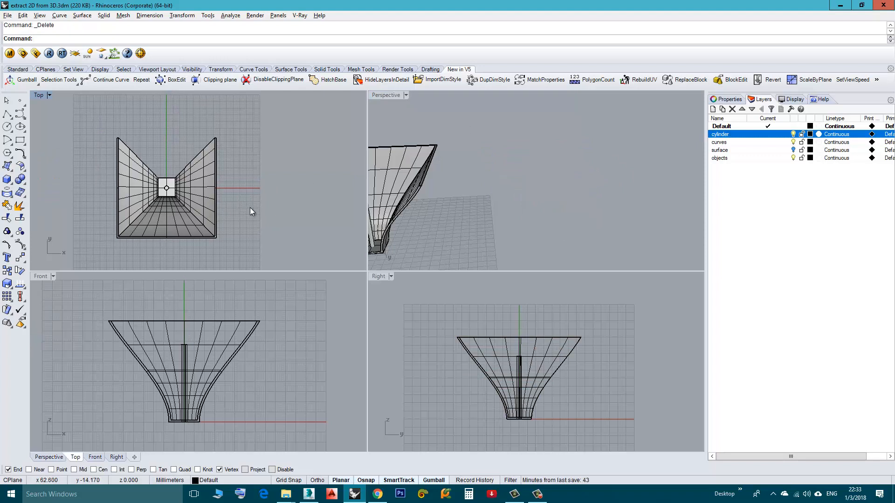
Step: Cancel an Ungroup, rerun Contour and window-select the whole funnel model
{"action": "key", "text": "ctrl+shift+g"}
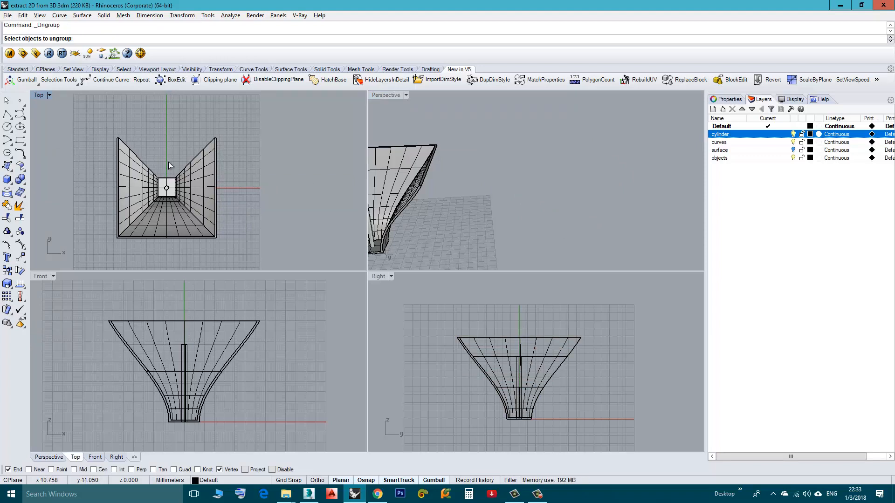
{"action": "key", "text": "Escape"}
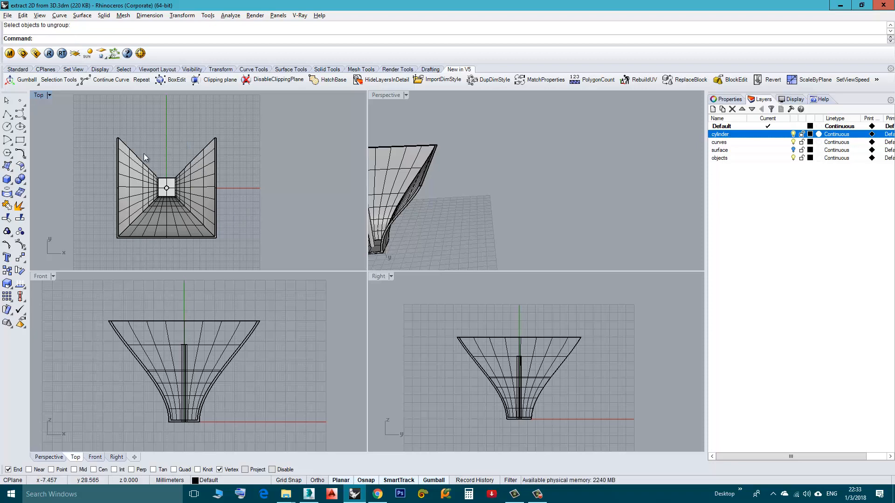
{"action": "right_click", "coordinate": [129, 42]}
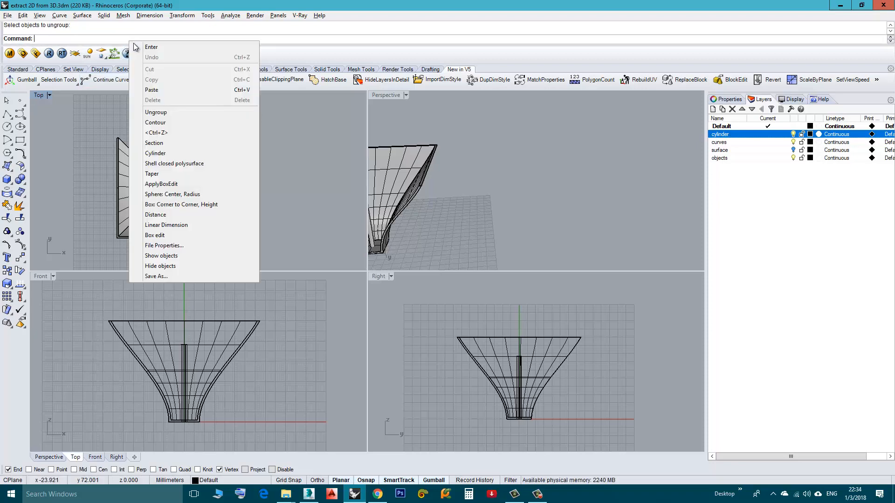
{"action": "left_click", "coordinate": [155, 122]}
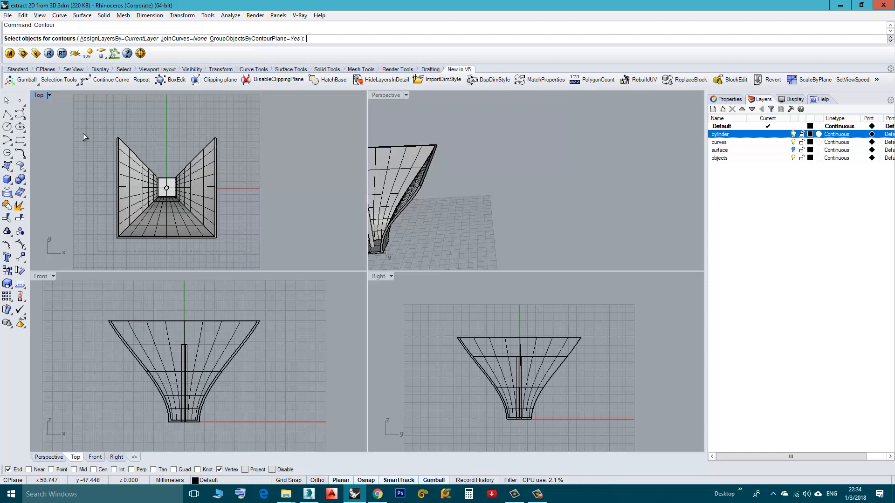
{"action": "left_click_drag", "start_coordinate": [248, 252], "coordinate": [77, 122]}
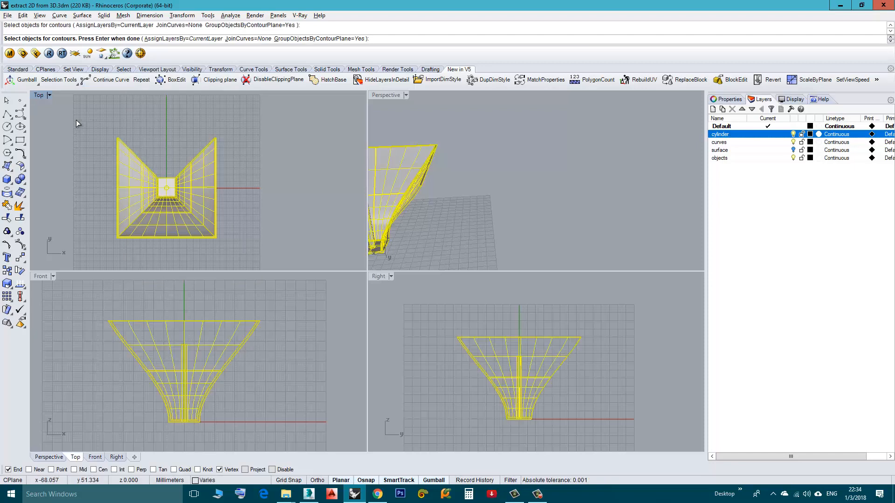
{"action": "key", "text": "Return"}
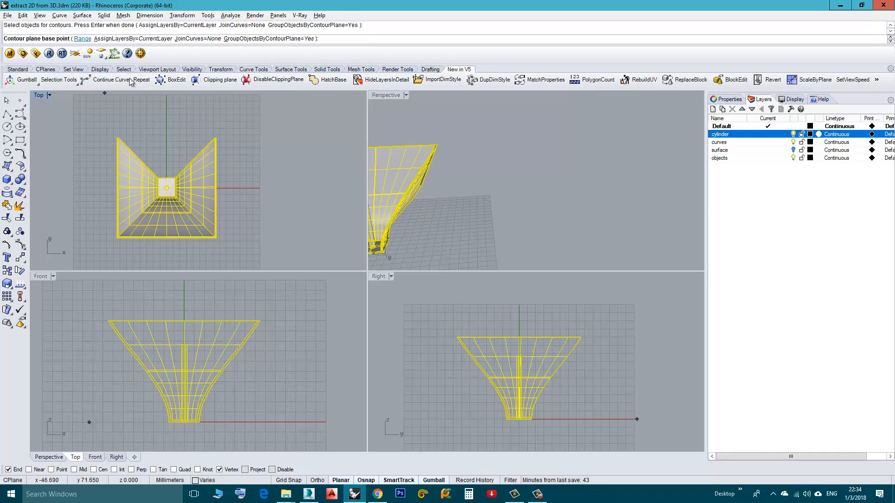
{"action": "right_click_drag", "start_coordinate": [420, 218], "coordinate": [569, 152]}
{"action": "scroll", "coordinate": [569, 153], "scroll_direction": "down", "scroll_amount": 3}
{"action": "scroll", "coordinate": [504, 182], "scroll_direction": "up", "scroll_amount": 2}
Step: Choose the Range option and pick start and end heights in Front view
{"action": "left_click", "coordinate": [80, 38]}
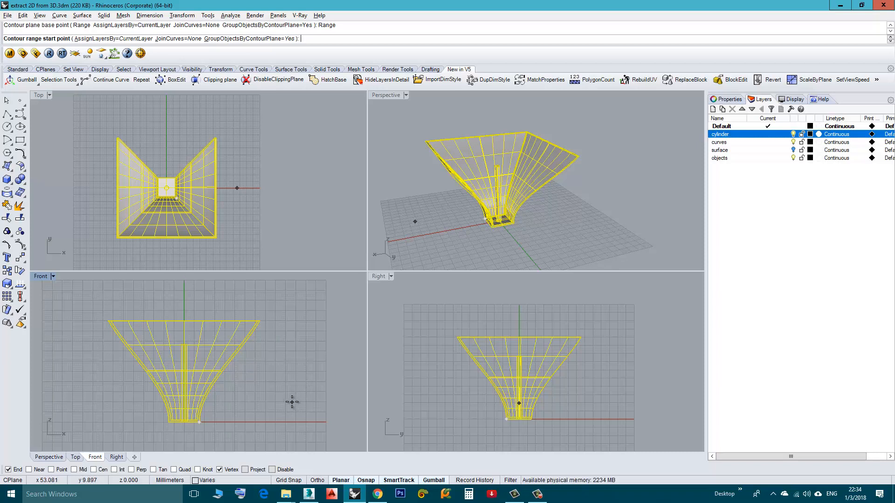
{"action": "left_click", "coordinate": [293, 402]}
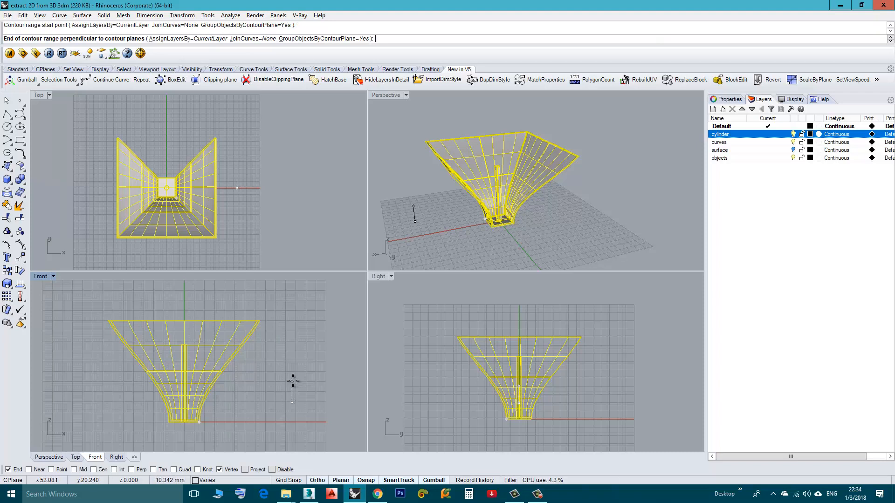
{"action": "left_click", "coordinate": [292, 357]}
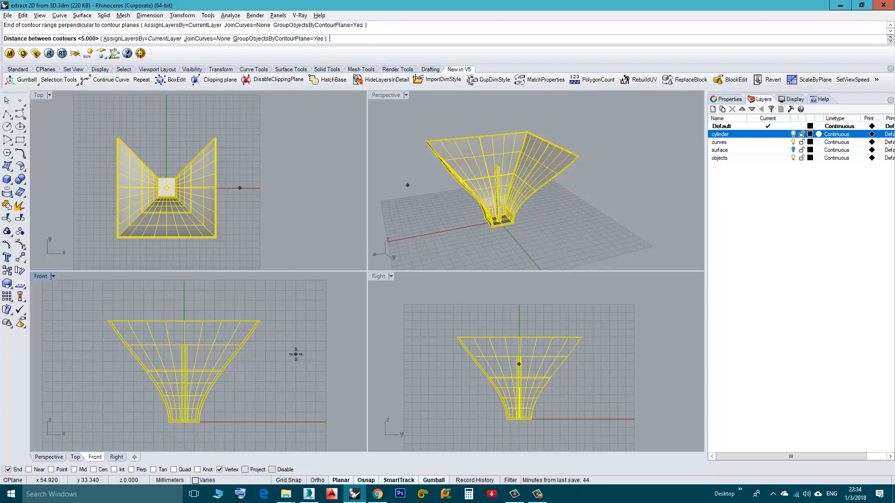
Step: Create the ranged contours at 5 spacing, drag them out of the funnel, then delete them
{"action": "key", "text": "Return"}
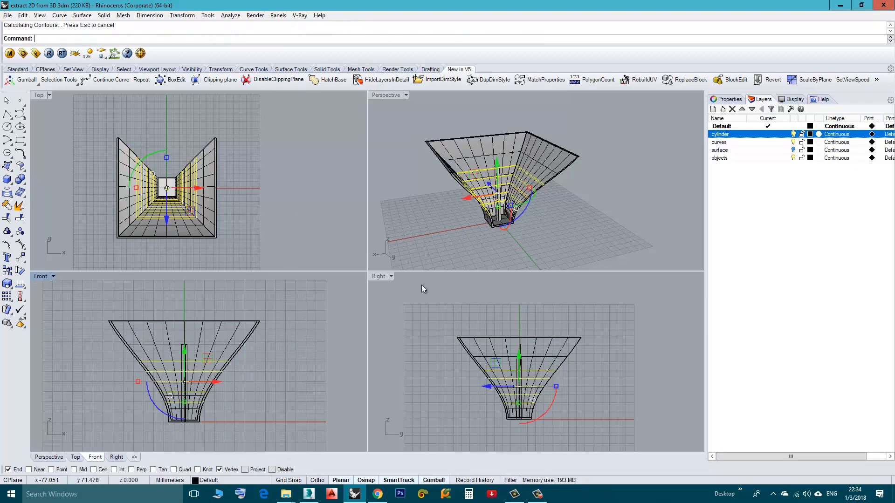
{"action": "mouse_move", "coordinate": [447, 224]}
{"action": "right_mouse_down"}
{"action": "mouse_move", "coordinate": [449, 182]}
{"action": "mouse_move", "coordinate": [479, 221]}
{"action": "right_mouse_up"}
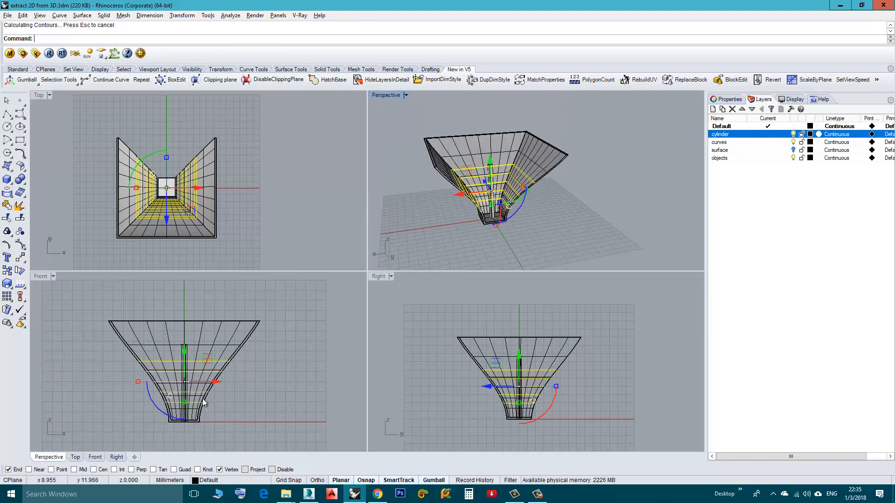
{"action": "right_click_drag", "start_coordinate": [434, 231], "coordinate": [455, 217]}
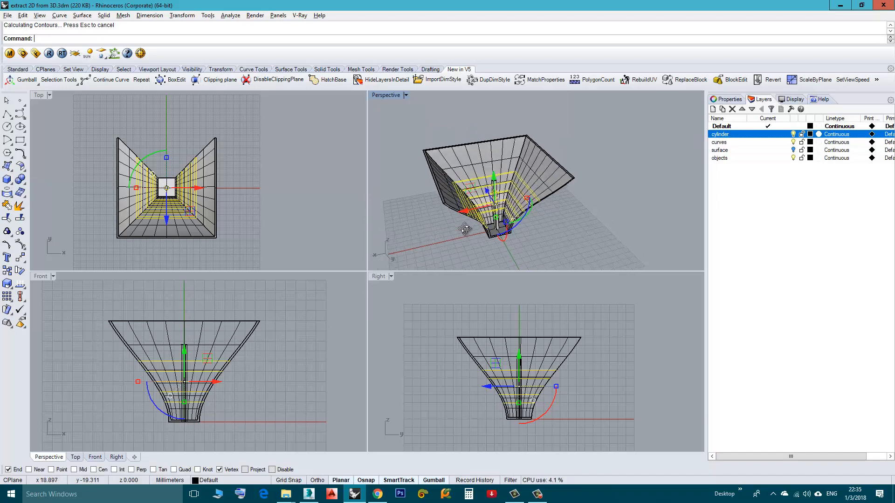
{"action": "left_click_drag", "start_coordinate": [490, 203], "coordinate": [615, 165]}
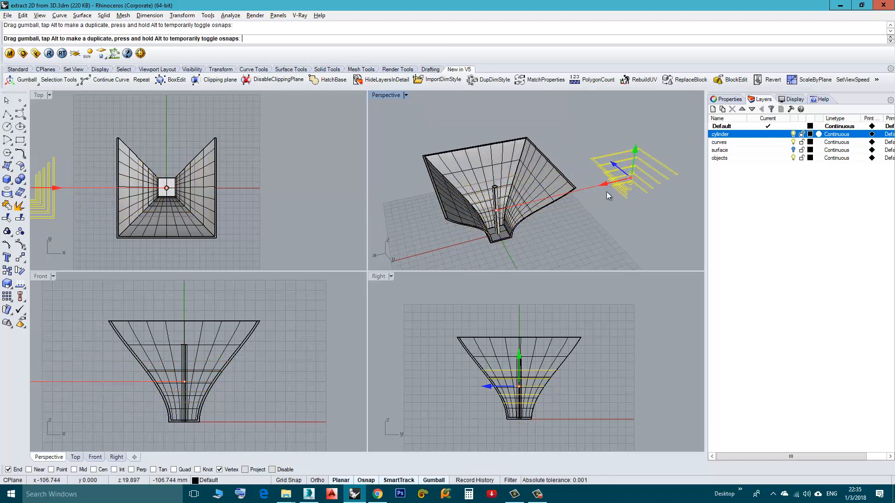
{"action": "right_click_drag", "start_coordinate": [608, 193], "coordinate": [541, 221]}
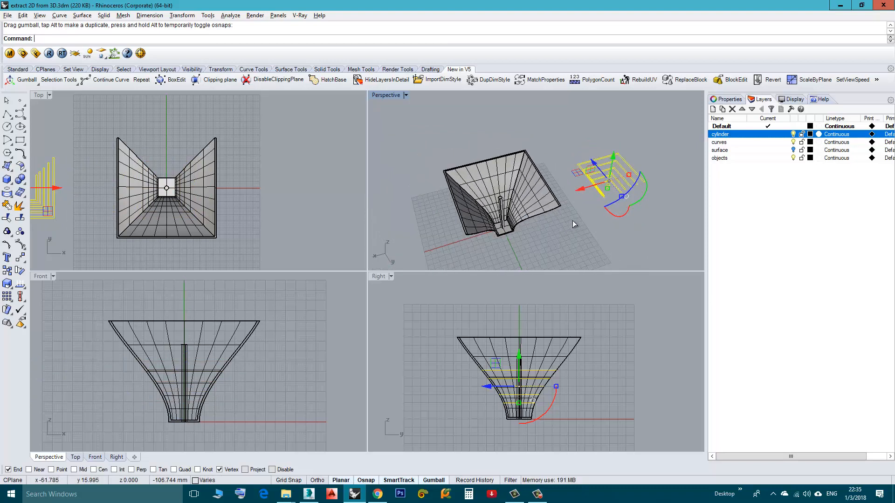
{"action": "key", "text": "Delete"}
{"action": "right_click_drag", "start_coordinate": [559, 222], "coordinate": [532, 231]}
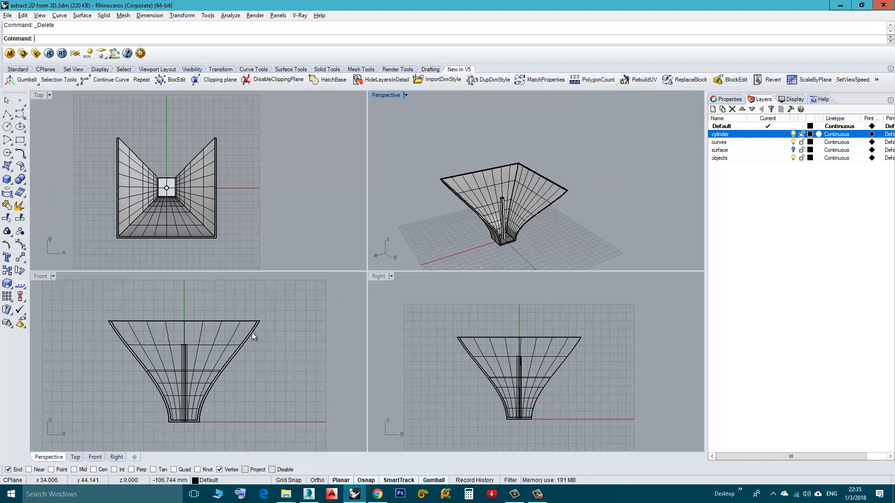
{"action": "type", "text": "Contour"}
Step: Start Contour again and test making the objects layer current, then back to Default
{"action": "key", "text": "Return"}
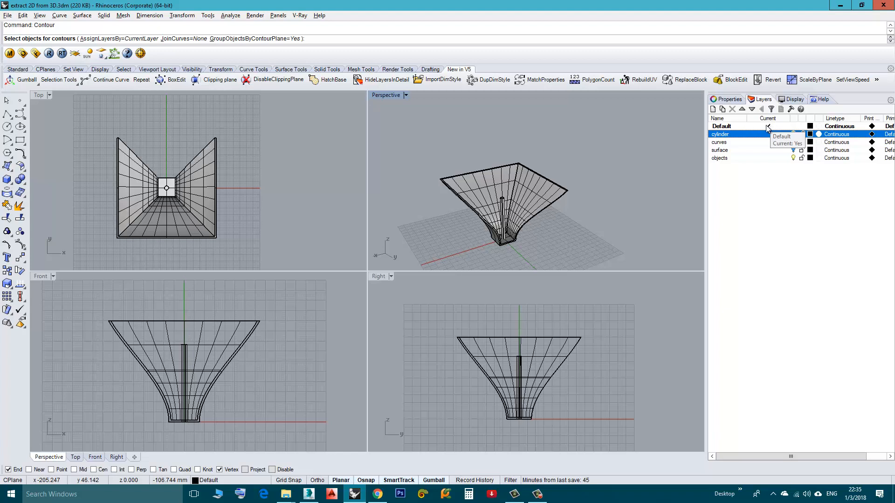
{"action": "double_click", "coordinate": [759, 159]}
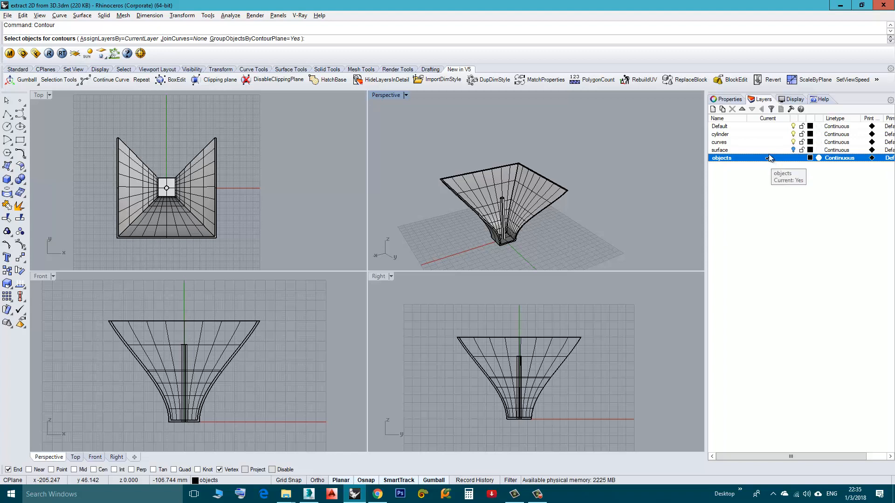
{"action": "double_click", "coordinate": [770, 127]}
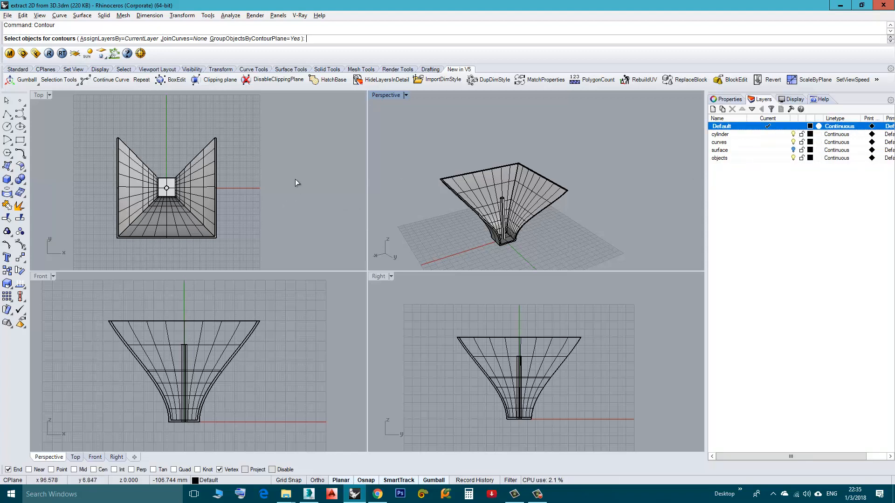
Step: Set AssignLayersBy to InputObject so contours go on each source object's layer
{"action": "left_click", "coordinate": [115, 39]}
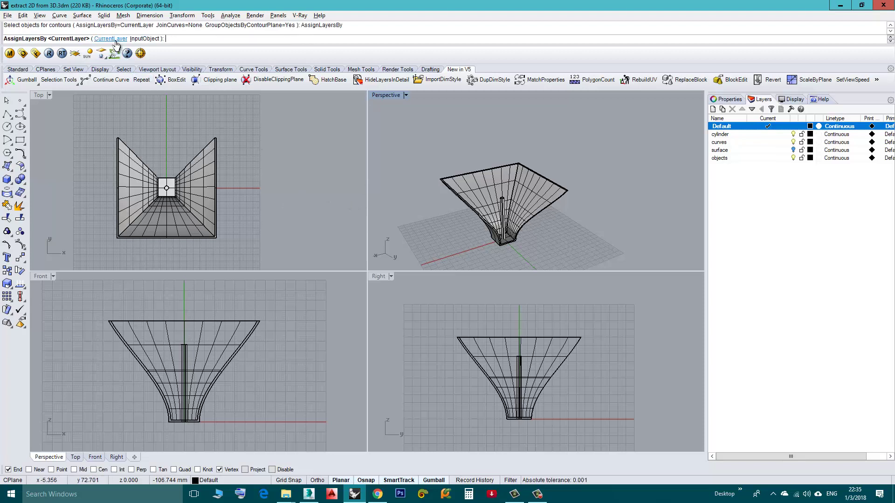
{"action": "left_click", "coordinate": [145, 38]}
{"action": "mouse_move", "coordinate": [468, 207]}
{"action": "right_mouse_down"}
{"action": "mouse_move", "coordinate": [458, 227]}
{"action": "mouse_move", "coordinate": [471, 213]}
{"action": "mouse_move", "coordinate": [458, 197]}
{"action": "mouse_move", "coordinate": [468, 209]}
{"action": "right_mouse_up"}
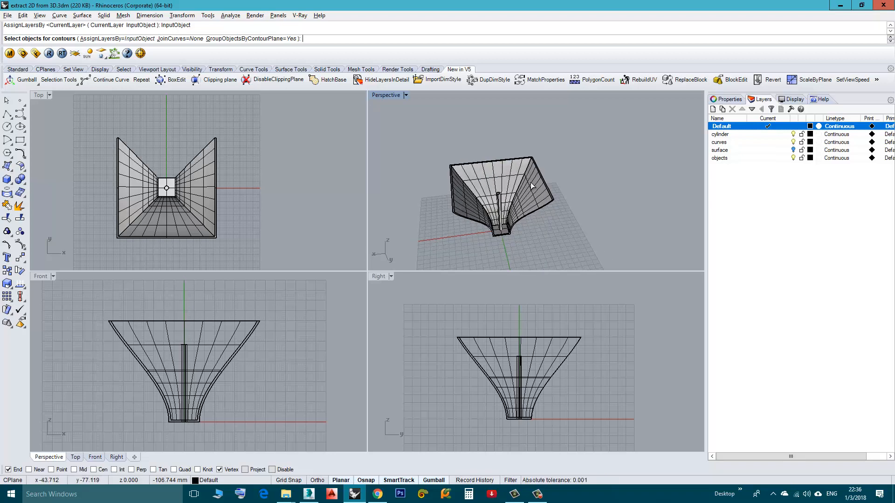
Step: Cancel Contour and check the funnel and central cylinder by selecting each
{"action": "key", "text": "Escape"}
{"action": "left_click", "coordinate": [495, 173]}
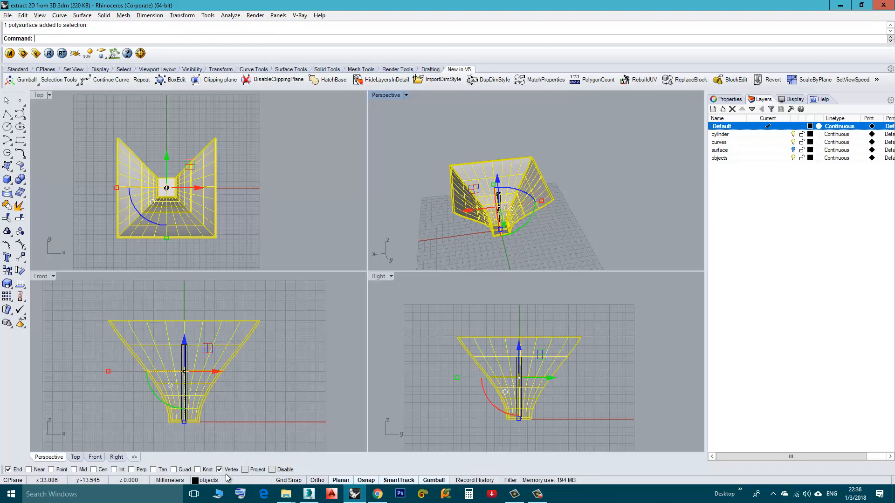
{"action": "left_click", "coordinate": [437, 238]}
{"action": "left_click", "coordinate": [497, 209]}
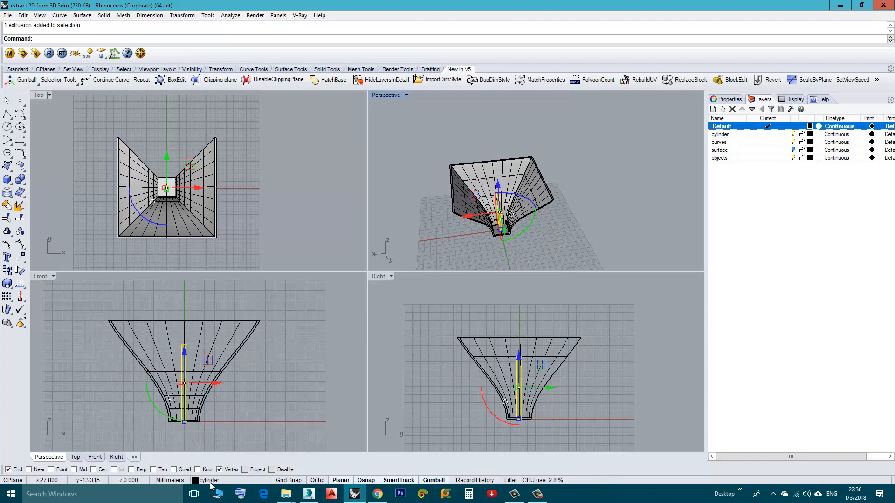
{"action": "right_click_drag", "start_coordinate": [472, 236], "coordinate": [479, 250]}
{"action": "key", "text": "Escape"}
Step: Reselect the cylinder and funnel while orbiting, then deselect everything
{"action": "mouse_move", "coordinate": [405, 202]}
{"action": "right_mouse_down"}
{"action": "mouse_move", "coordinate": [498, 207]}
{"action": "mouse_move", "coordinate": [493, 237]}
{"action": "right_mouse_up"}
{"action": "scroll", "coordinate": [498, 207], "scroll_direction": "up", "scroll_amount": 3}
{"action": "scroll", "coordinate": [501, 202], "scroll_direction": "up", "scroll_amount": 2}
{"action": "left_click", "coordinate": [504, 208]}
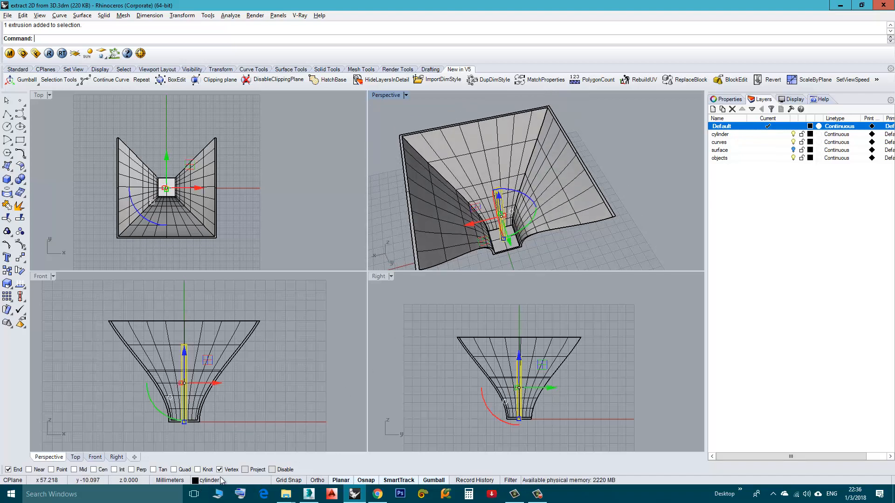
{"action": "scroll", "coordinate": [560, 230], "scroll_direction": "down", "scroll_amount": 1}
{"action": "scroll", "coordinate": [574, 217], "scroll_direction": "down", "scroll_amount": 3}
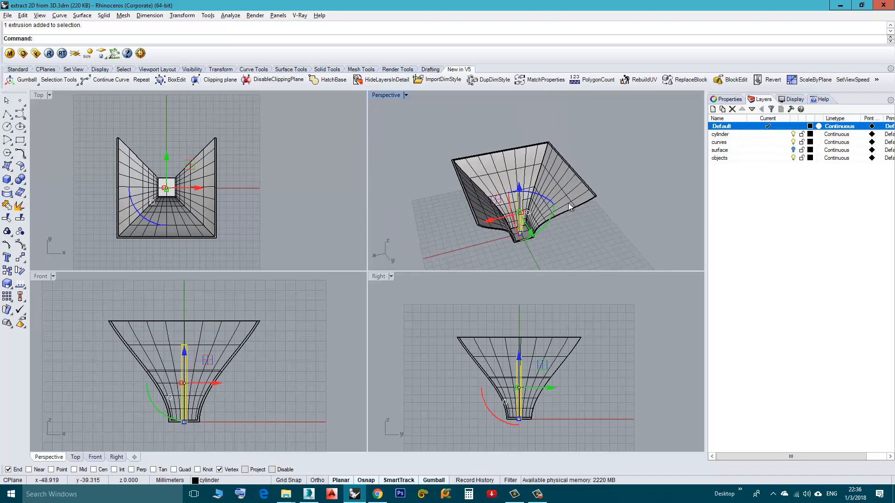
{"action": "left_click", "coordinate": [566, 207]}
{"action": "right_click_drag", "start_coordinate": [561, 202], "coordinate": [557, 180]}
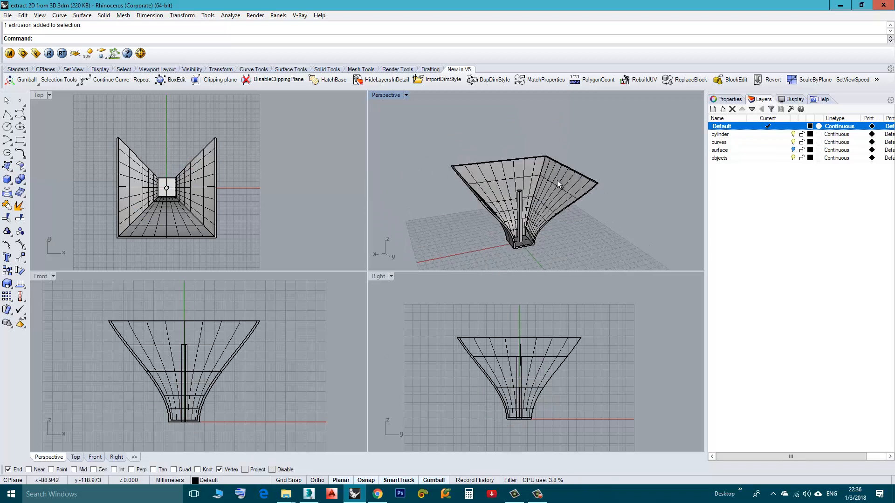
{"action": "left_click", "coordinate": [558, 180]}
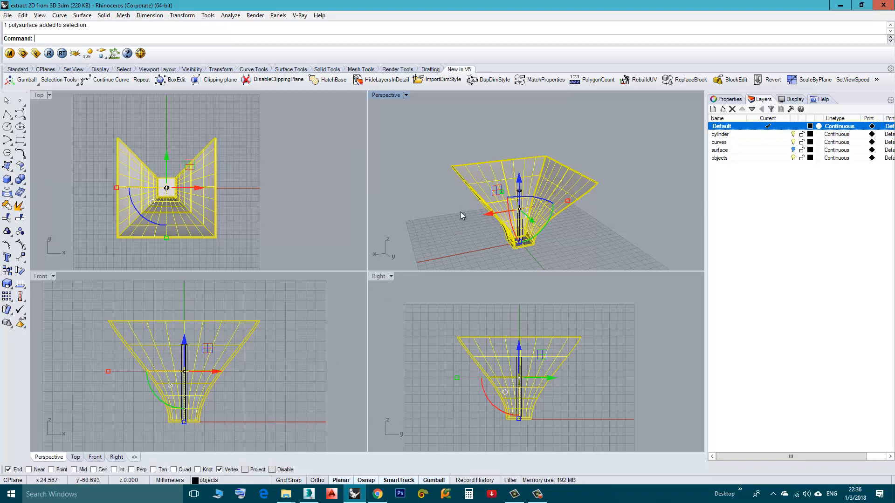
{"action": "mouse_move", "coordinate": [483, 251]}
{"action": "right_mouse_down"}
{"action": "mouse_move", "coordinate": [480, 209]}
{"action": "mouse_move", "coordinate": [482, 218]}
{"action": "mouse_move", "coordinate": [437, 177]}
{"action": "mouse_move", "coordinate": [493, 218]}
{"action": "mouse_move", "coordinate": [455, 157]}
{"action": "mouse_move", "coordinate": [480, 174]}
{"action": "mouse_move", "coordinate": [507, 222]}
{"action": "mouse_move", "coordinate": [466, 178]}
{"action": "mouse_move", "coordinate": [499, 212]}
{"action": "mouse_move", "coordinate": [454, 248]}
{"action": "right_mouse_up"}
{"action": "scroll", "coordinate": [490, 217], "scroll_direction": "down", "scroll_amount": 3}
{"action": "scroll", "coordinate": [490, 217], "scroll_direction": "down", "scroll_amount": 2}
{"action": "left_click", "coordinate": [477, 229]}
{"action": "scroll", "coordinate": [481, 178], "scroll_direction": "down", "scroll_amount": 2}
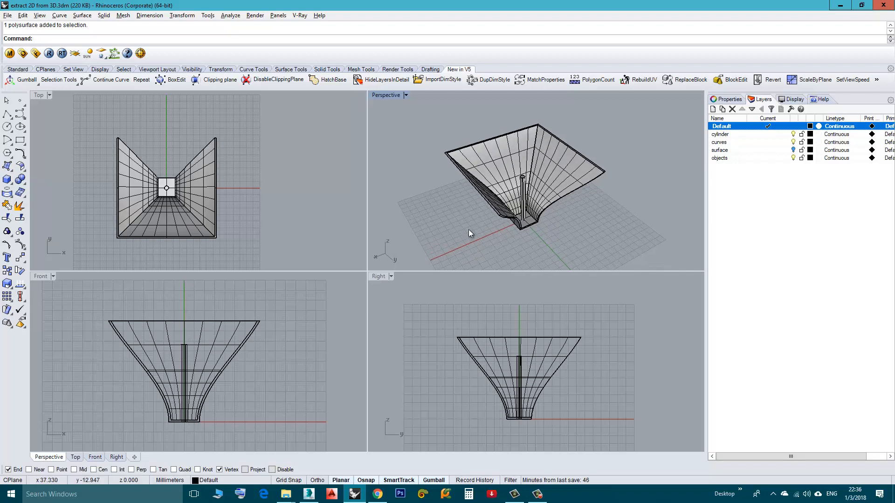